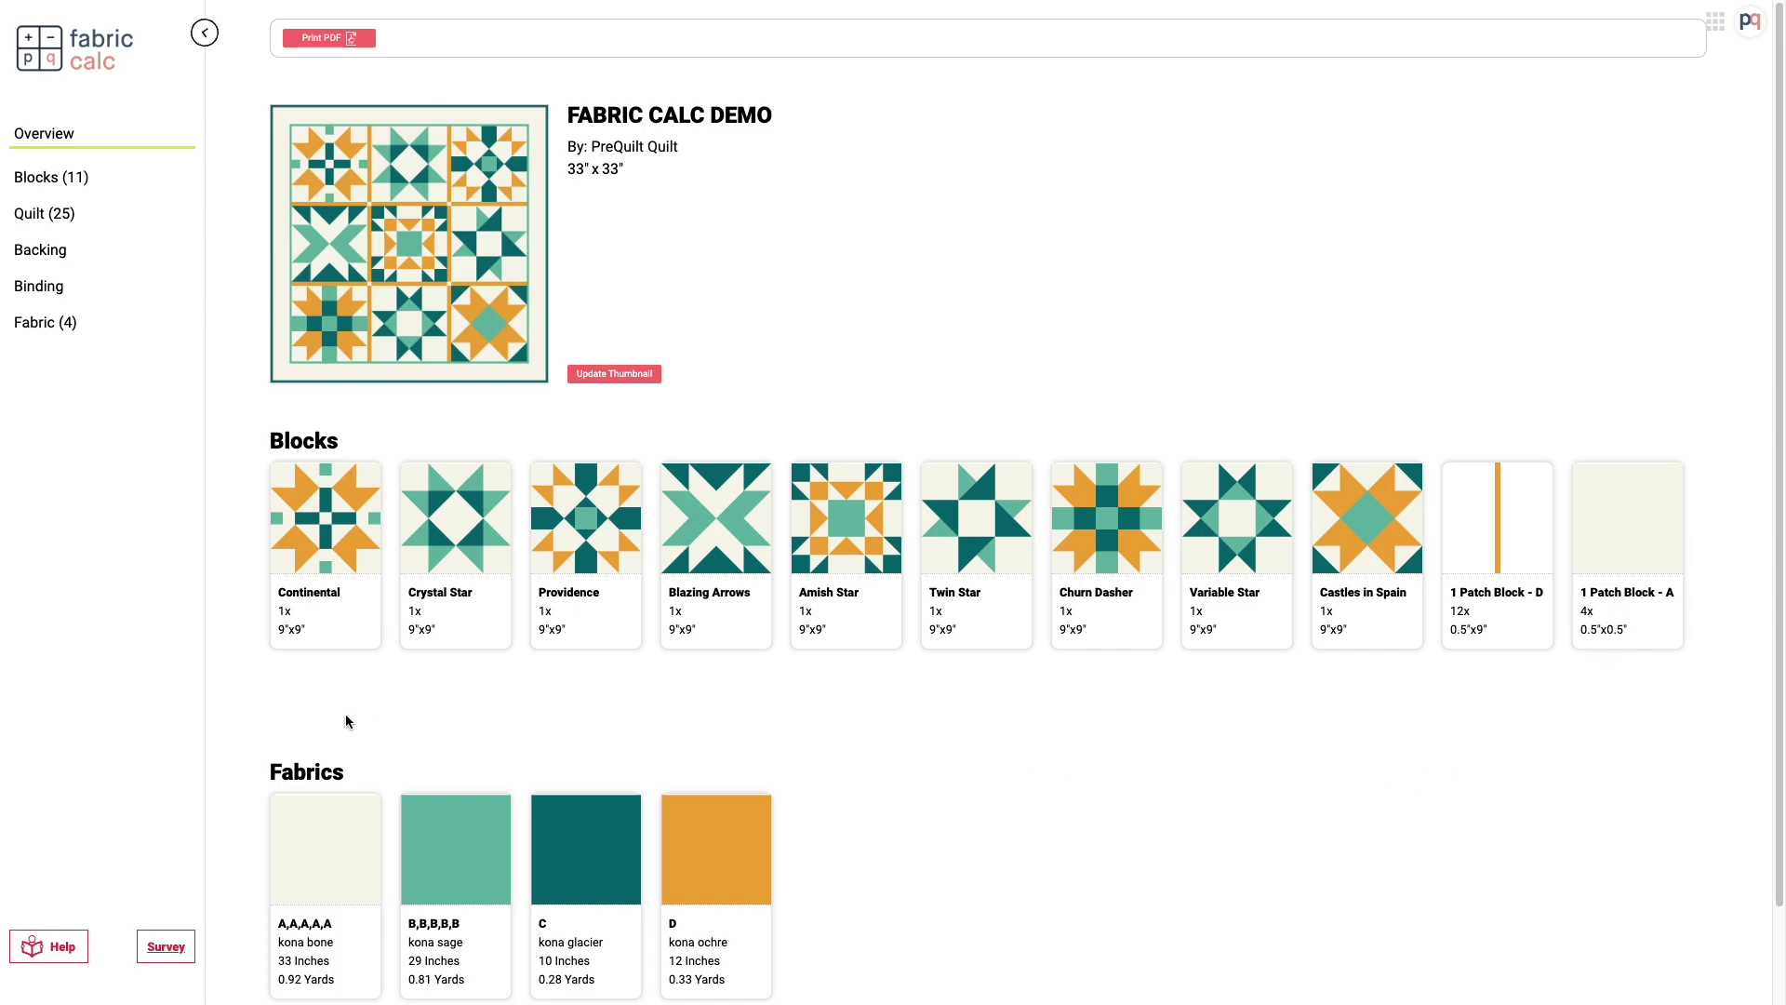
pyautogui.doubleClick(282, 610)
pyautogui.moveTo(277, 630); pyautogui.dragTo(321, 630)
pyautogui.click(340, 687)
pyautogui.scroll(-2, 341, 685)
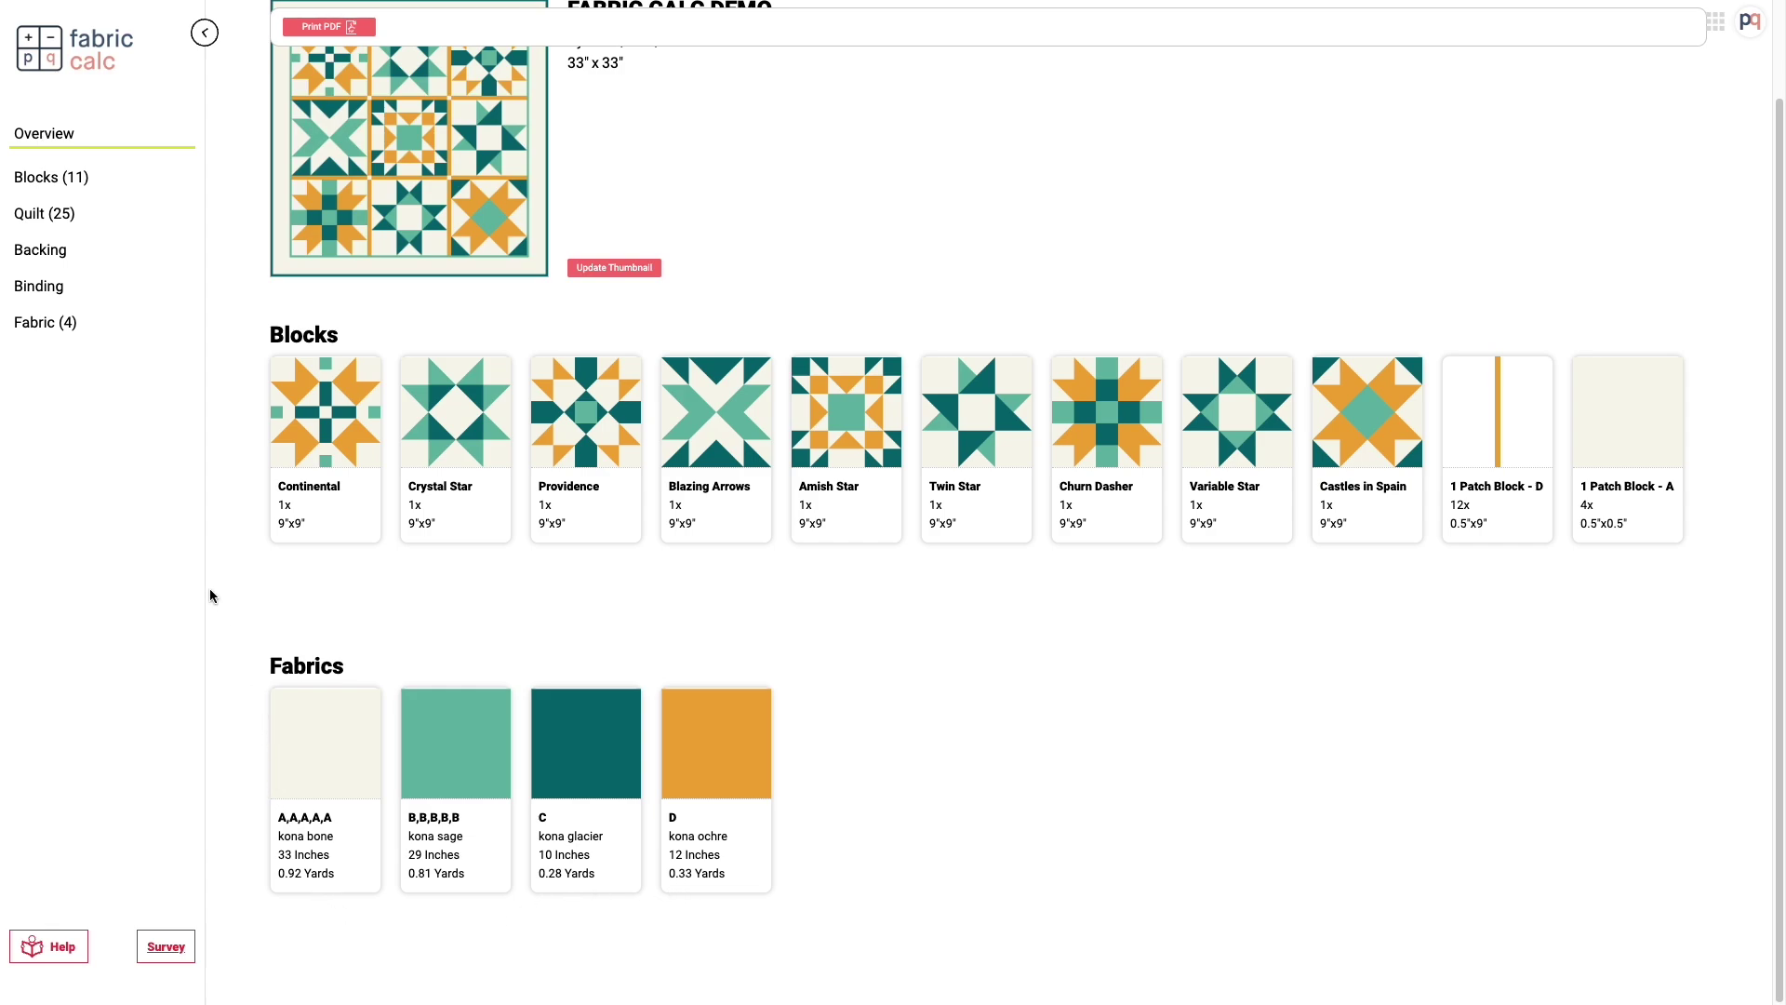
# - Review the Kona Ochre, Bone and Glacier cutting layouts; Glacier needs 10 inches at 42 WOF
pyautogui.click(45, 337)
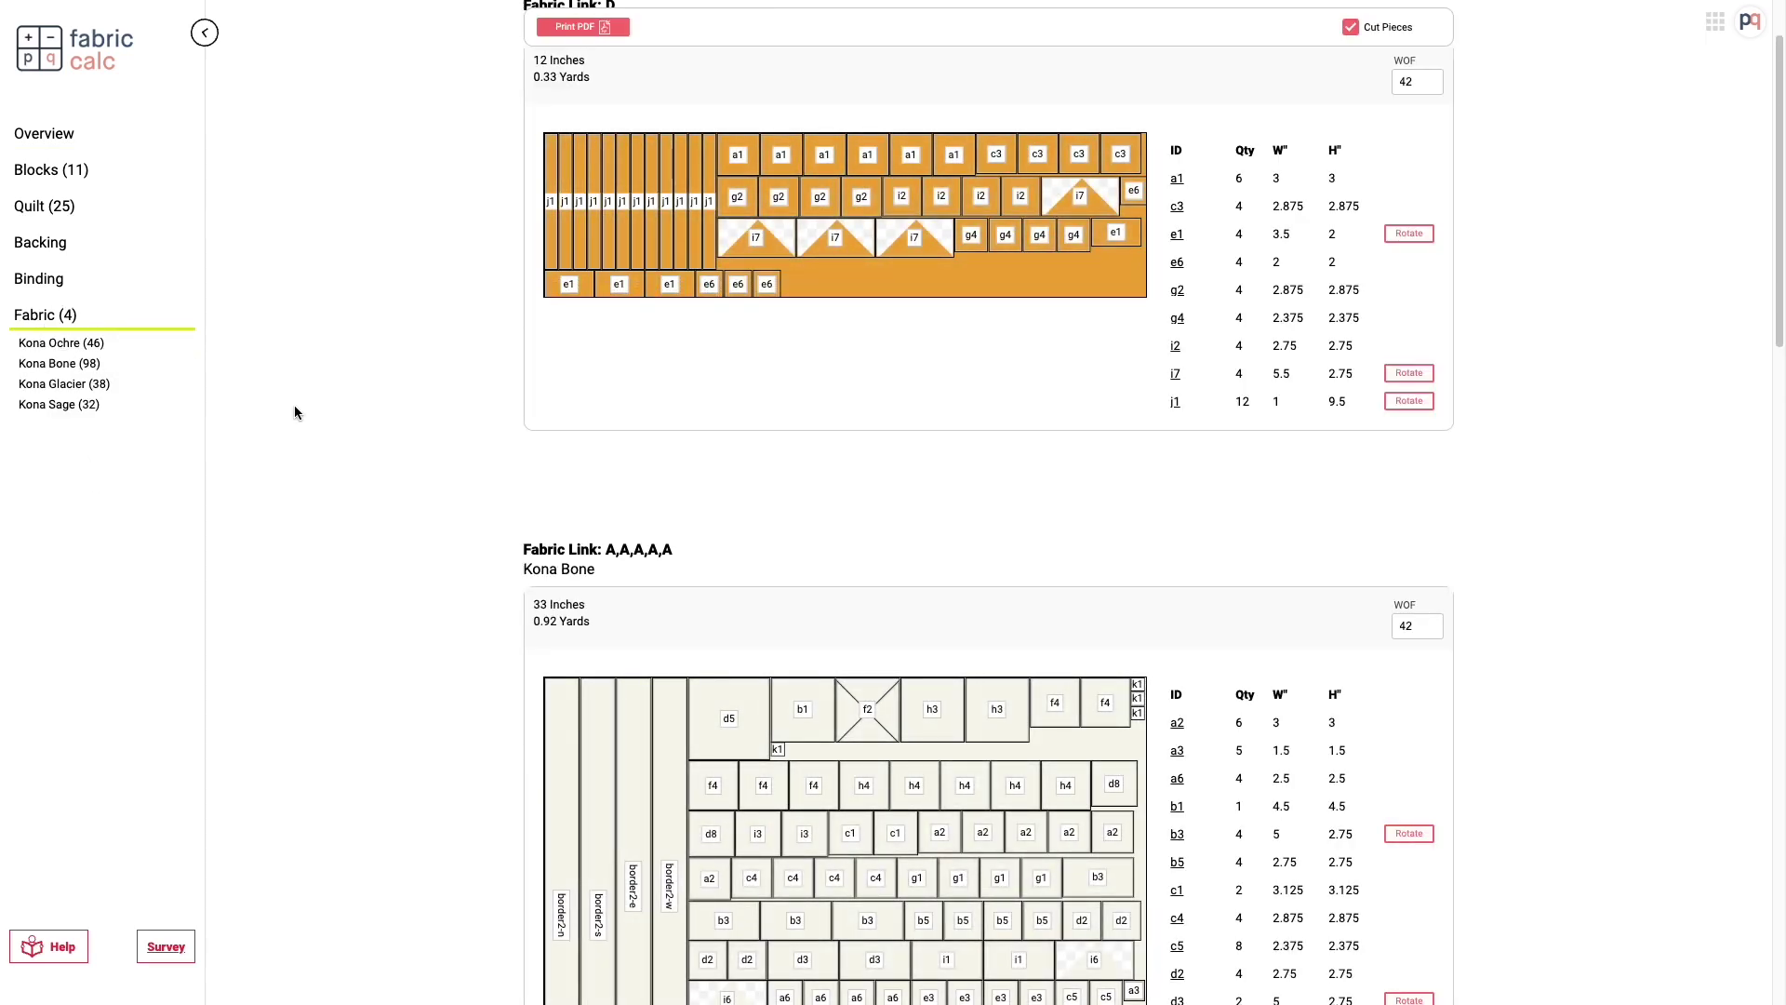
pyautogui.scroll(1, 355, 399)
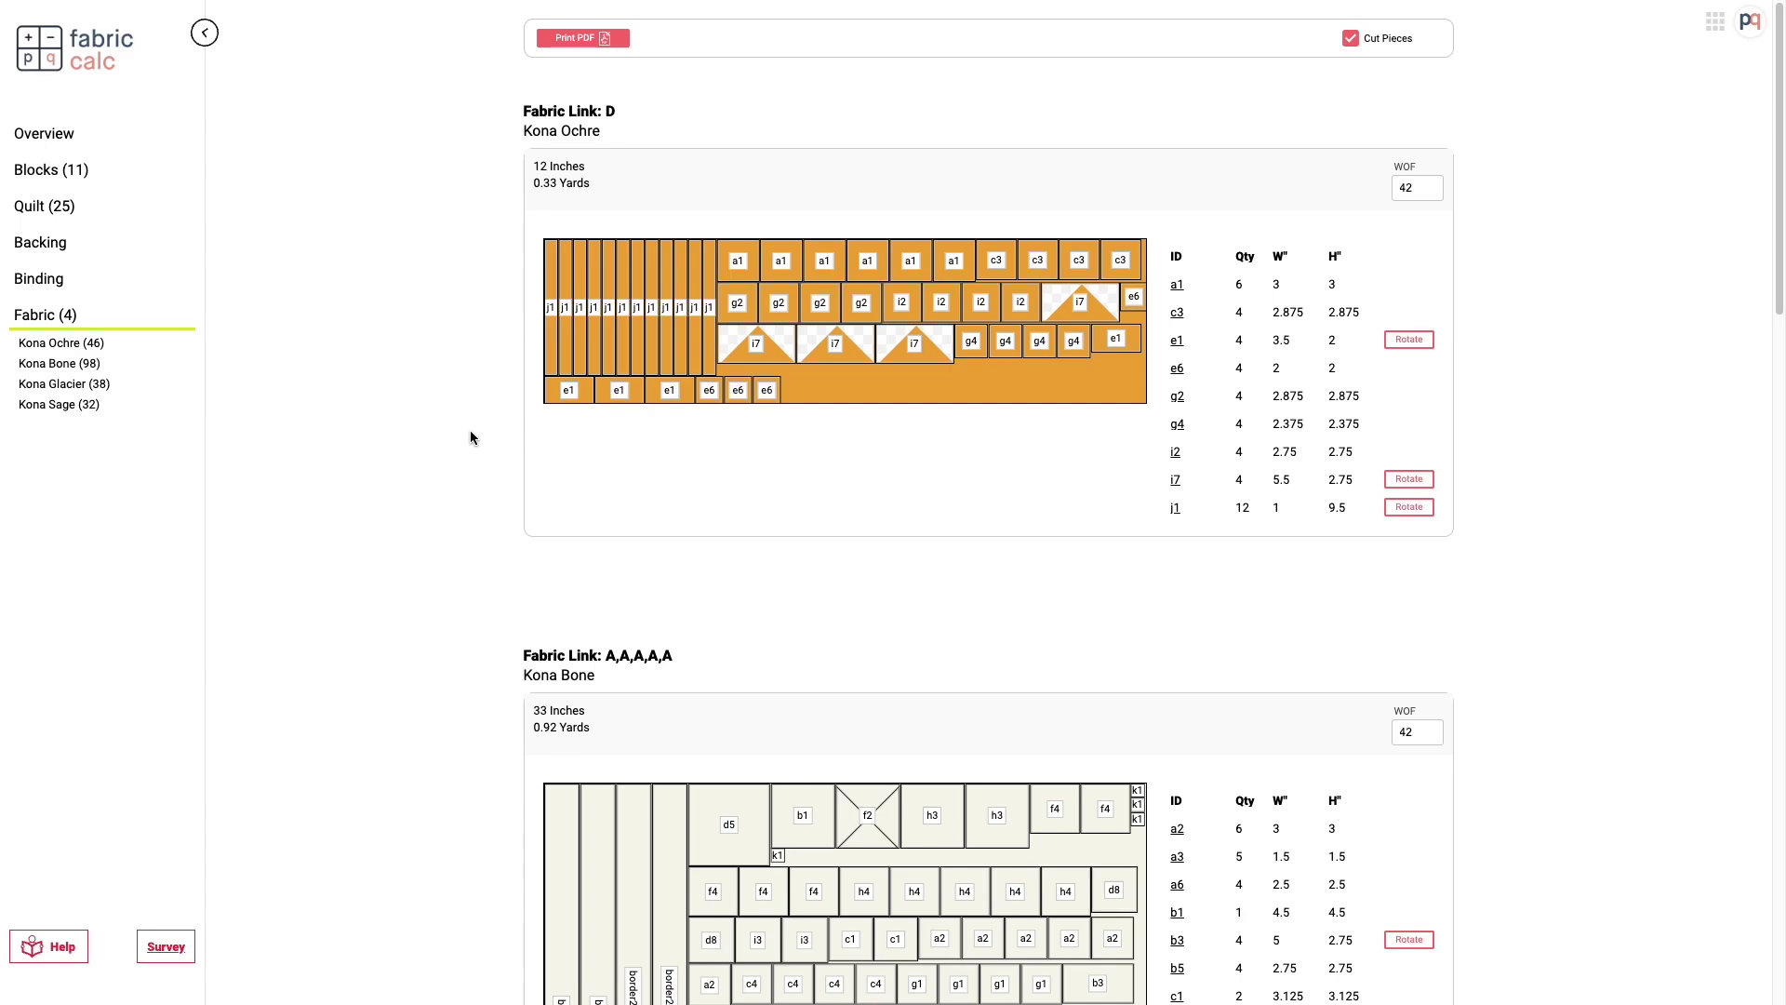
pyautogui.scroll(-1, 475, 435)
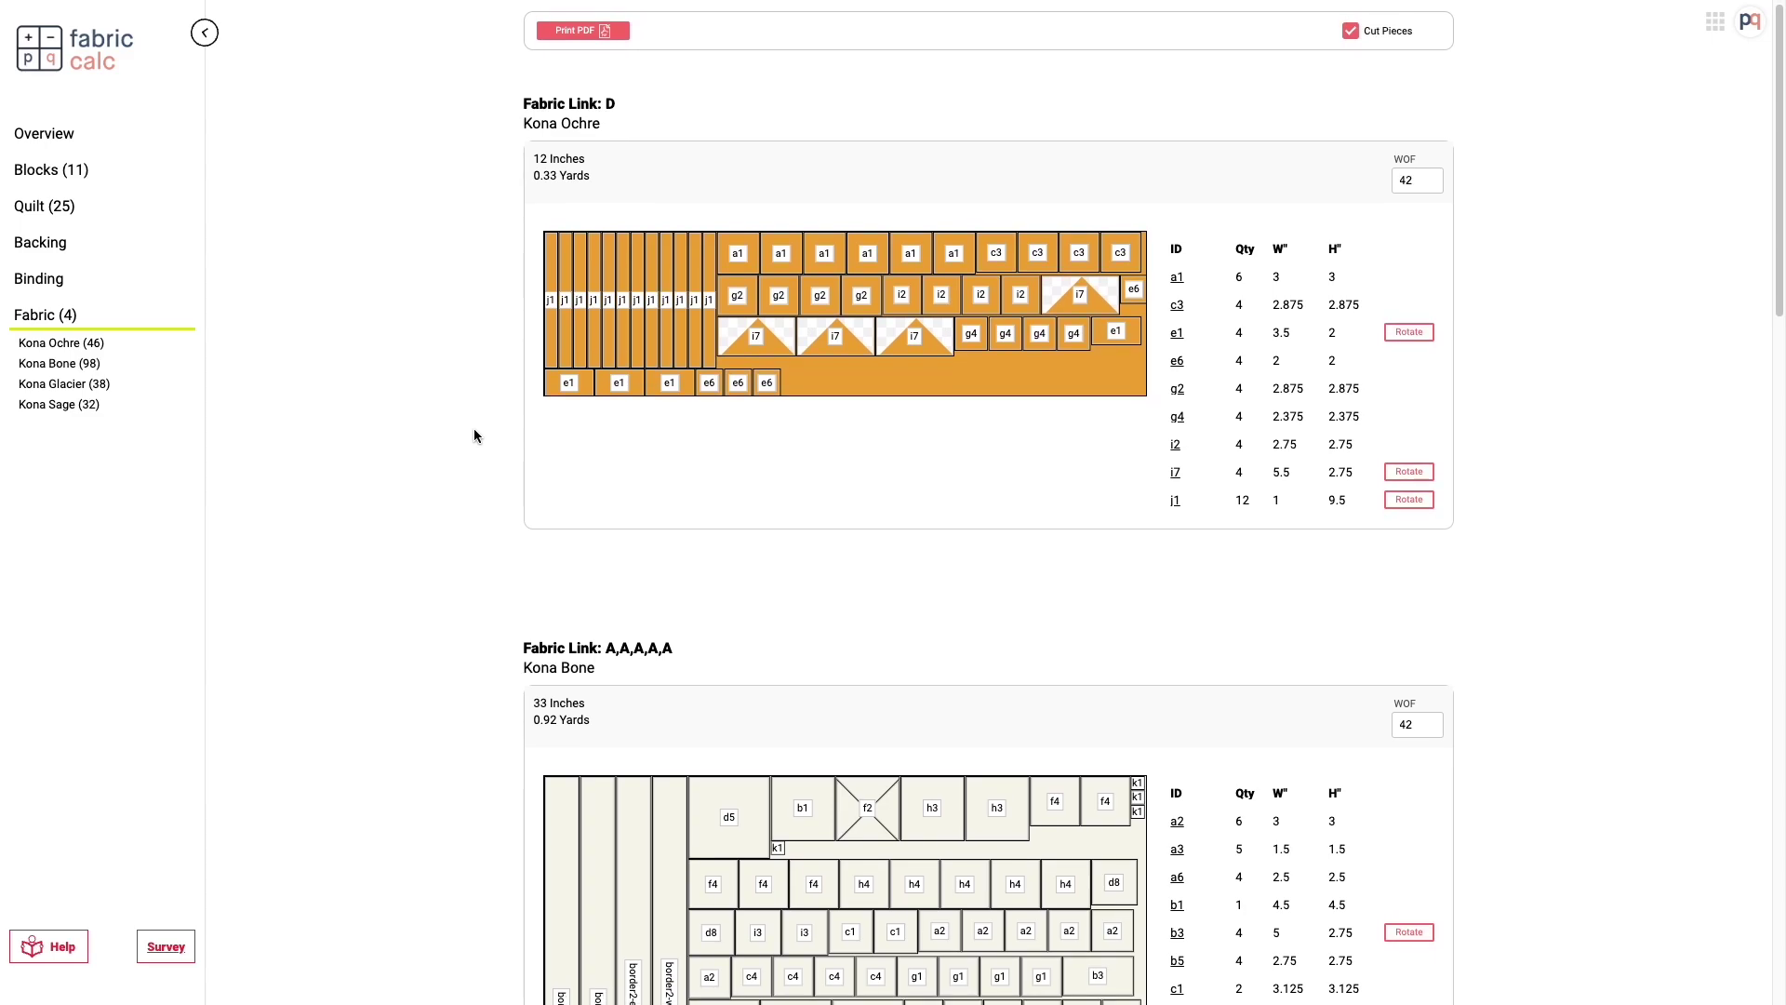
pyautogui.scroll(-1, 474, 436)
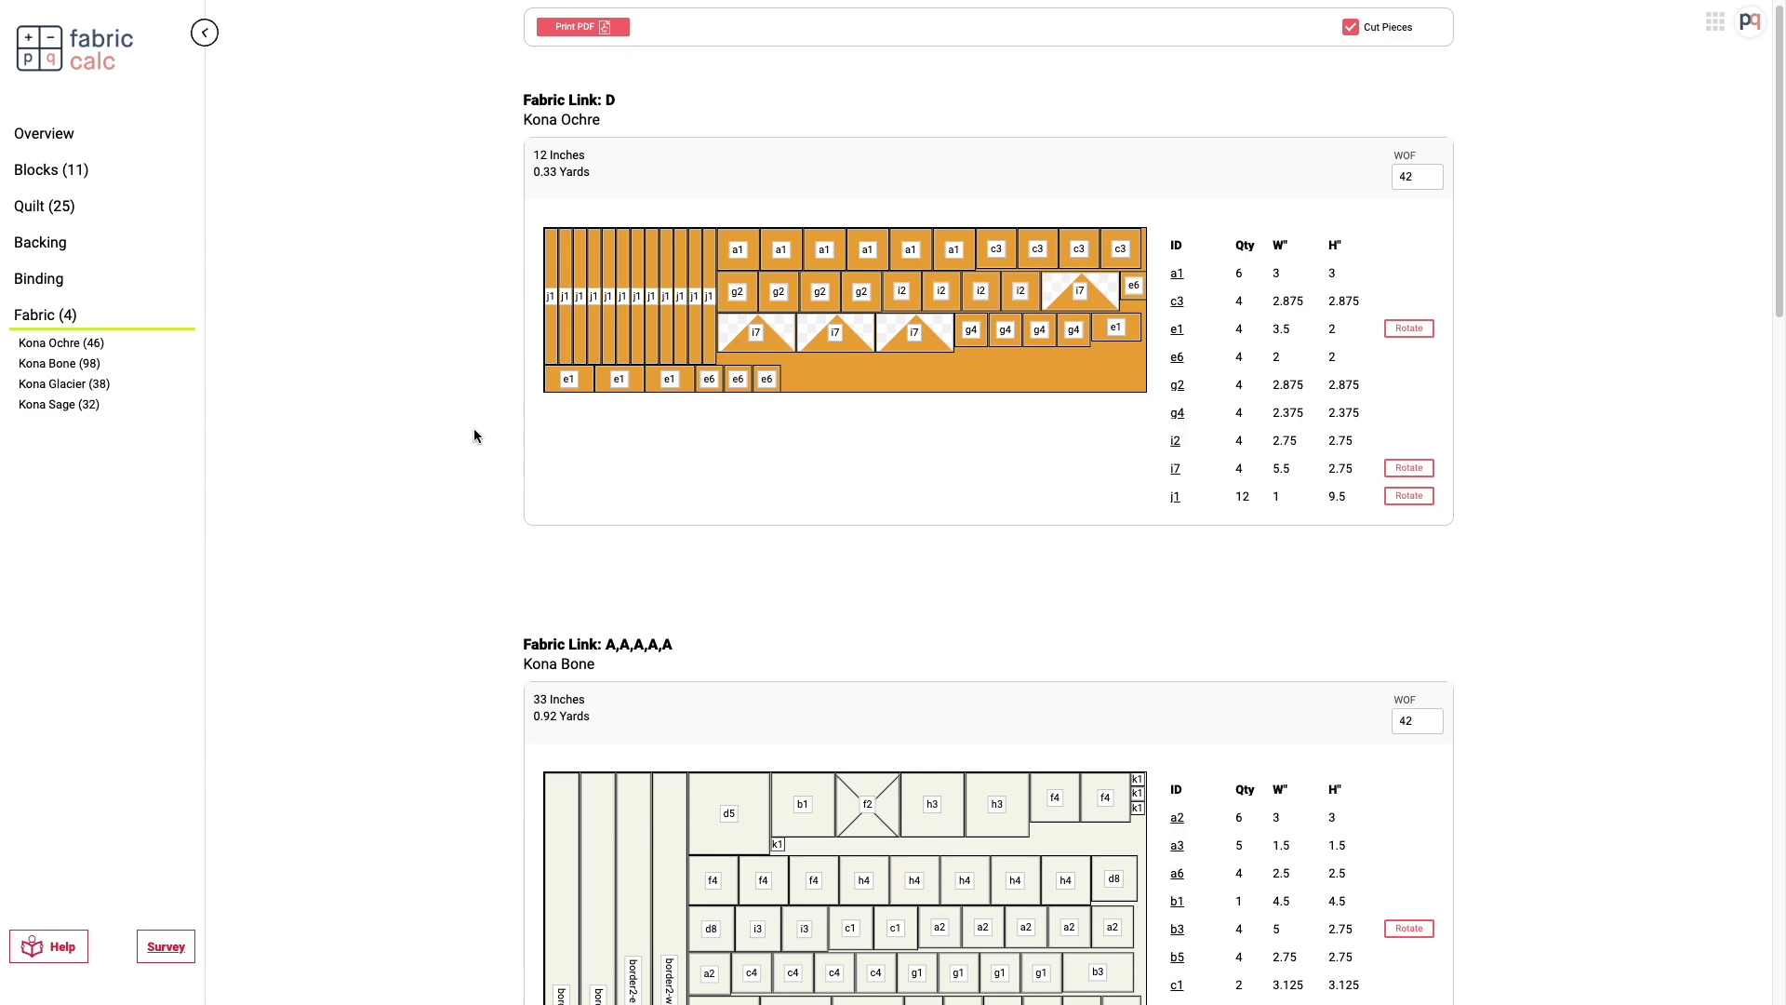
pyautogui.scroll(-3, 474, 435)
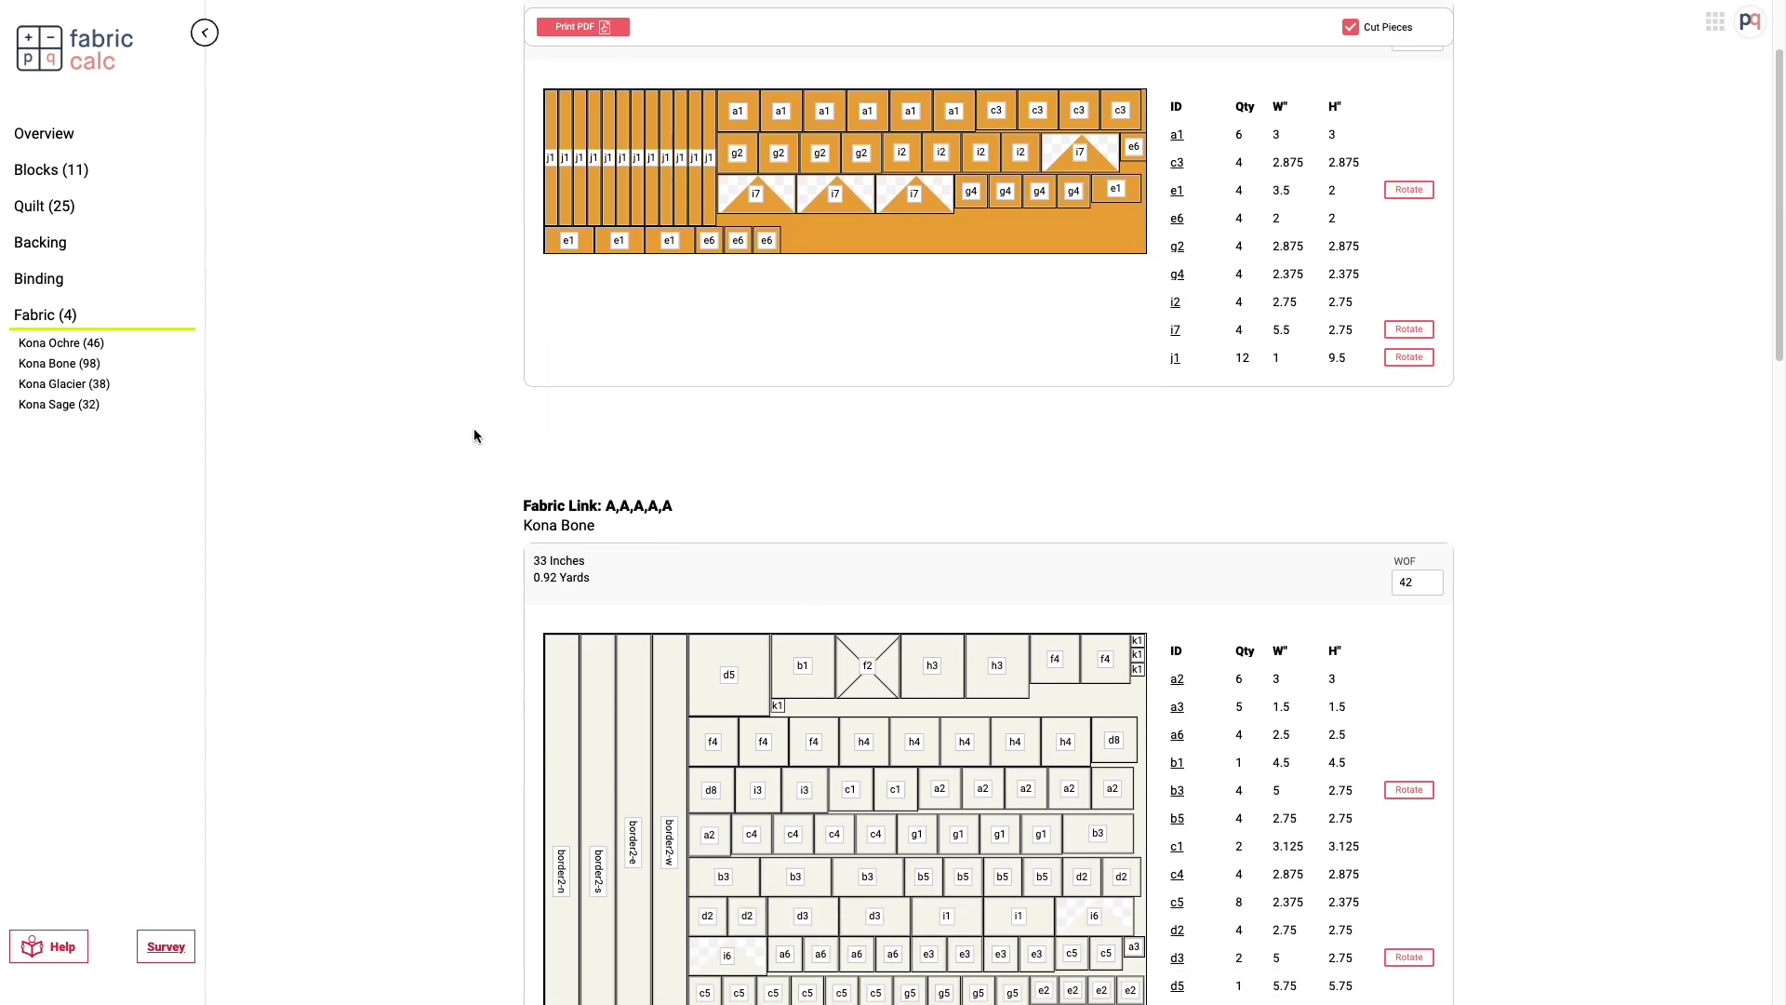
pyautogui.scroll(-5, 475, 433)
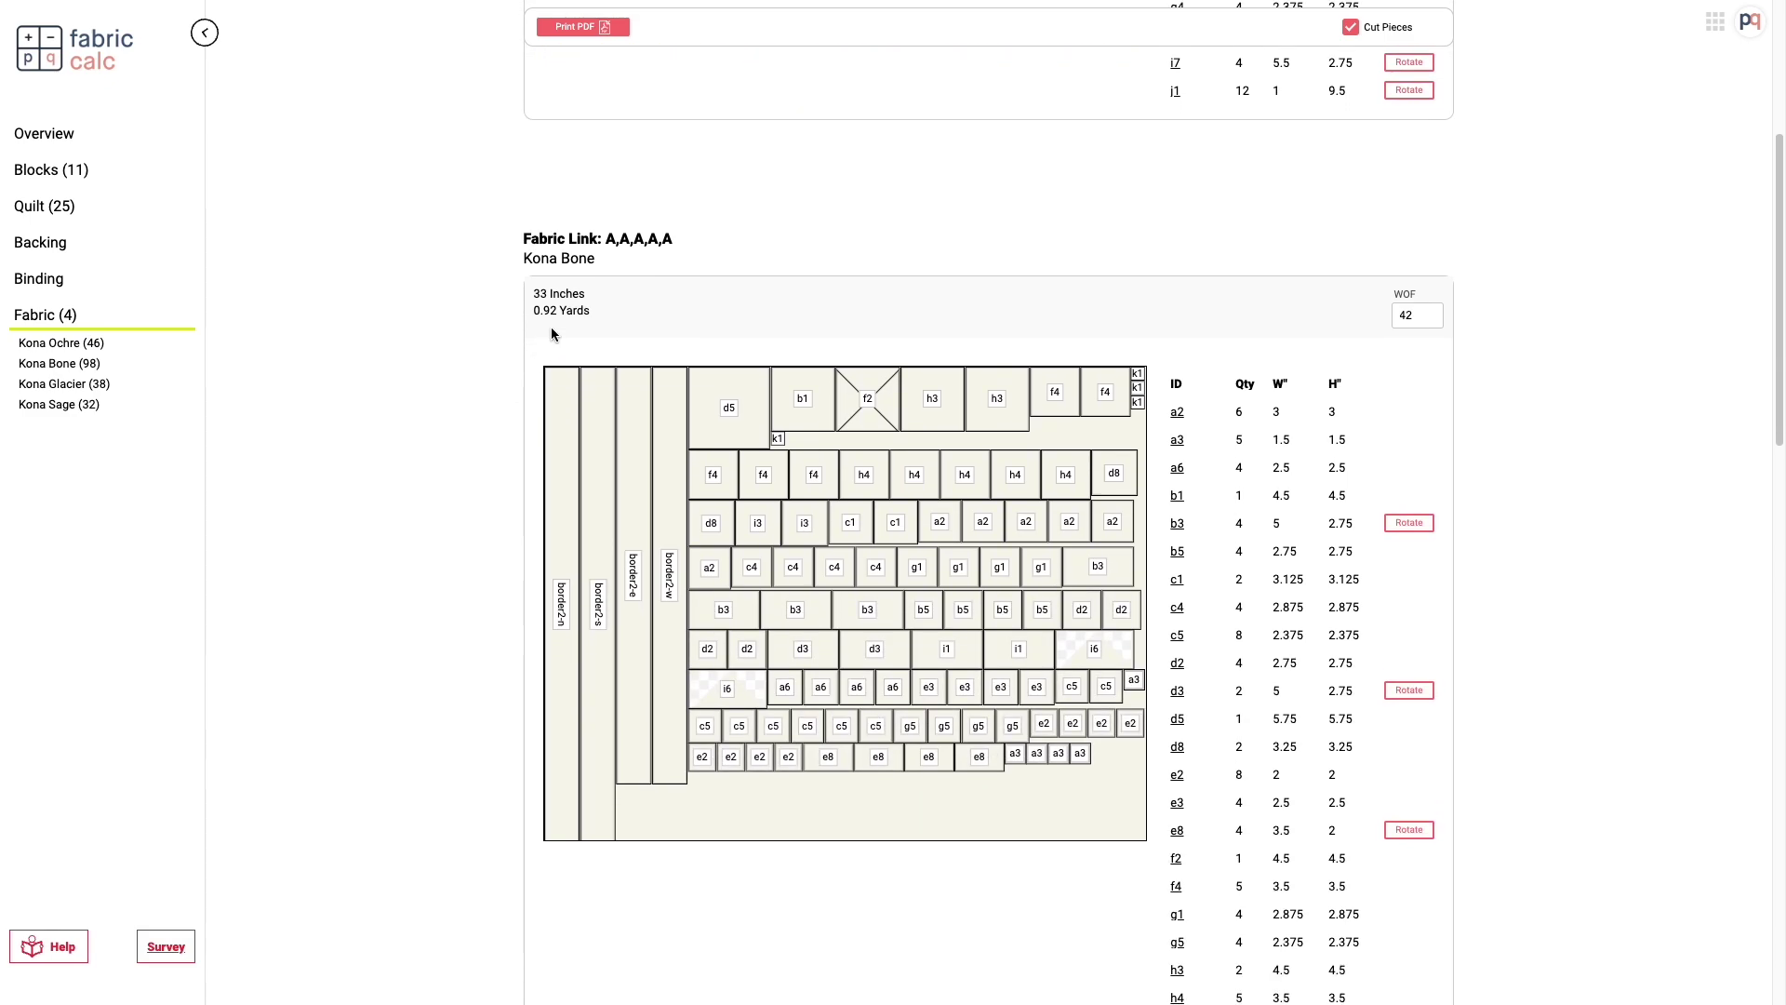
pyautogui.scroll(-18, 445, 453)
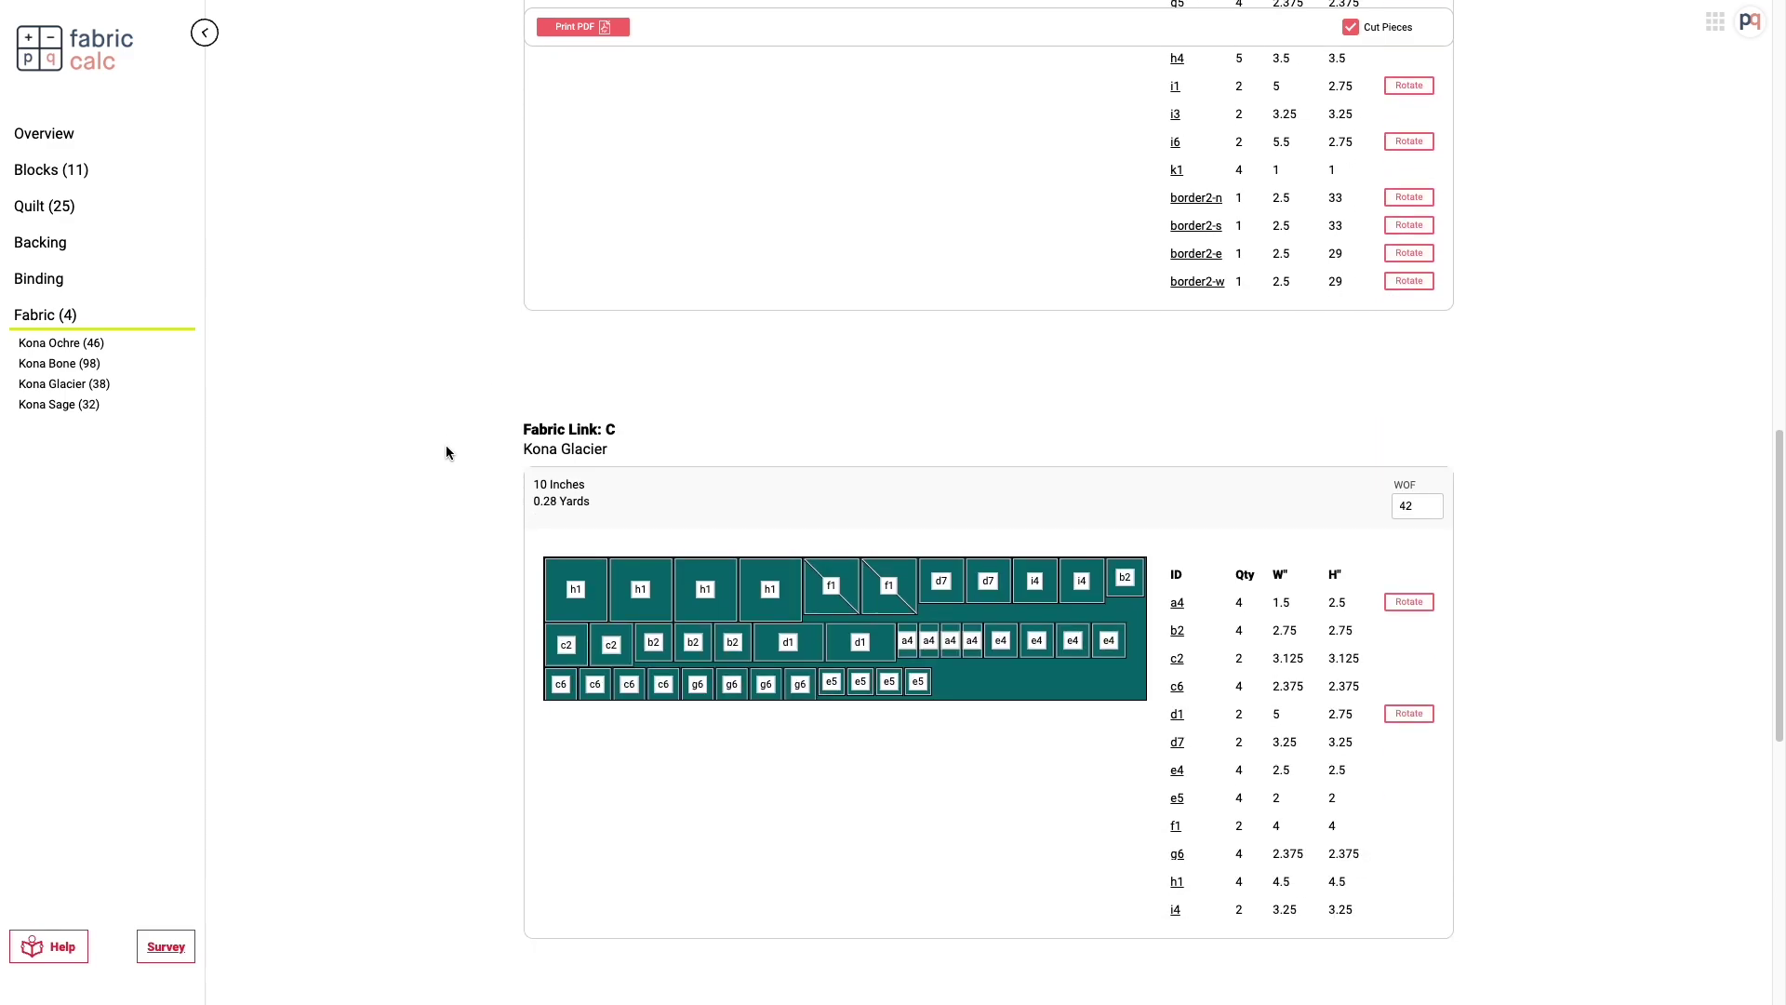
pyautogui.scroll(-3, 445, 453)
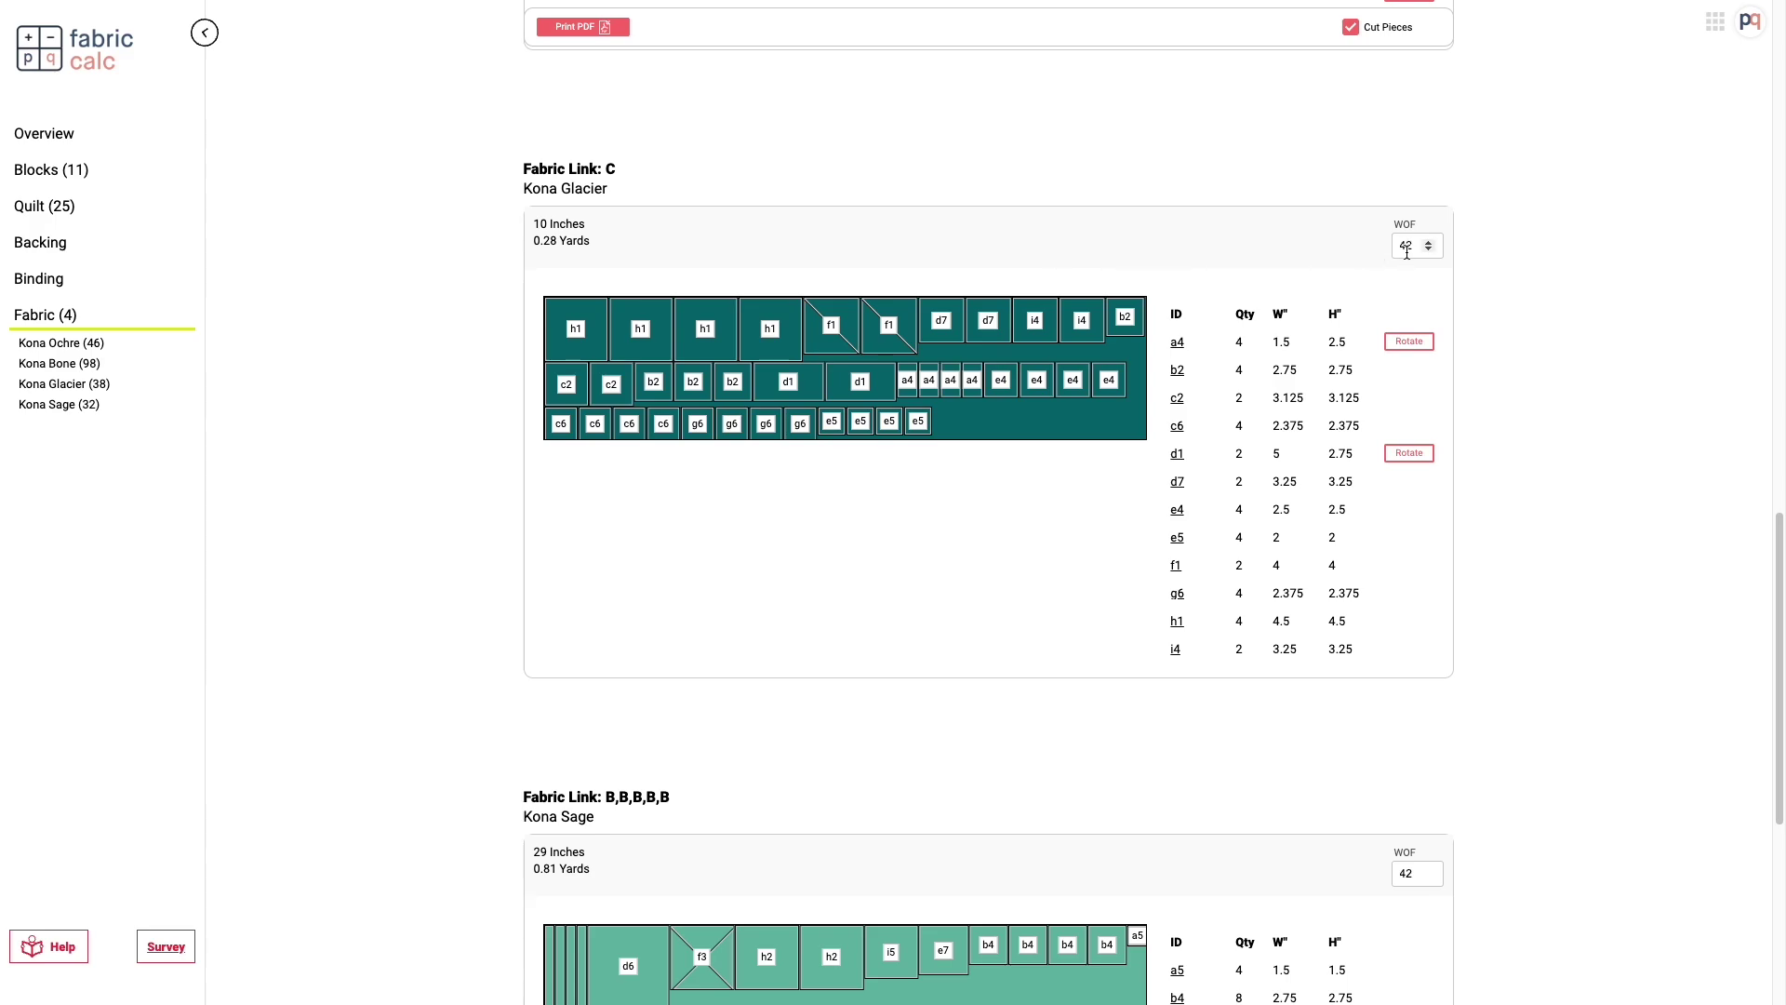
pyautogui.click(1383, 250)
pyautogui.write('21')
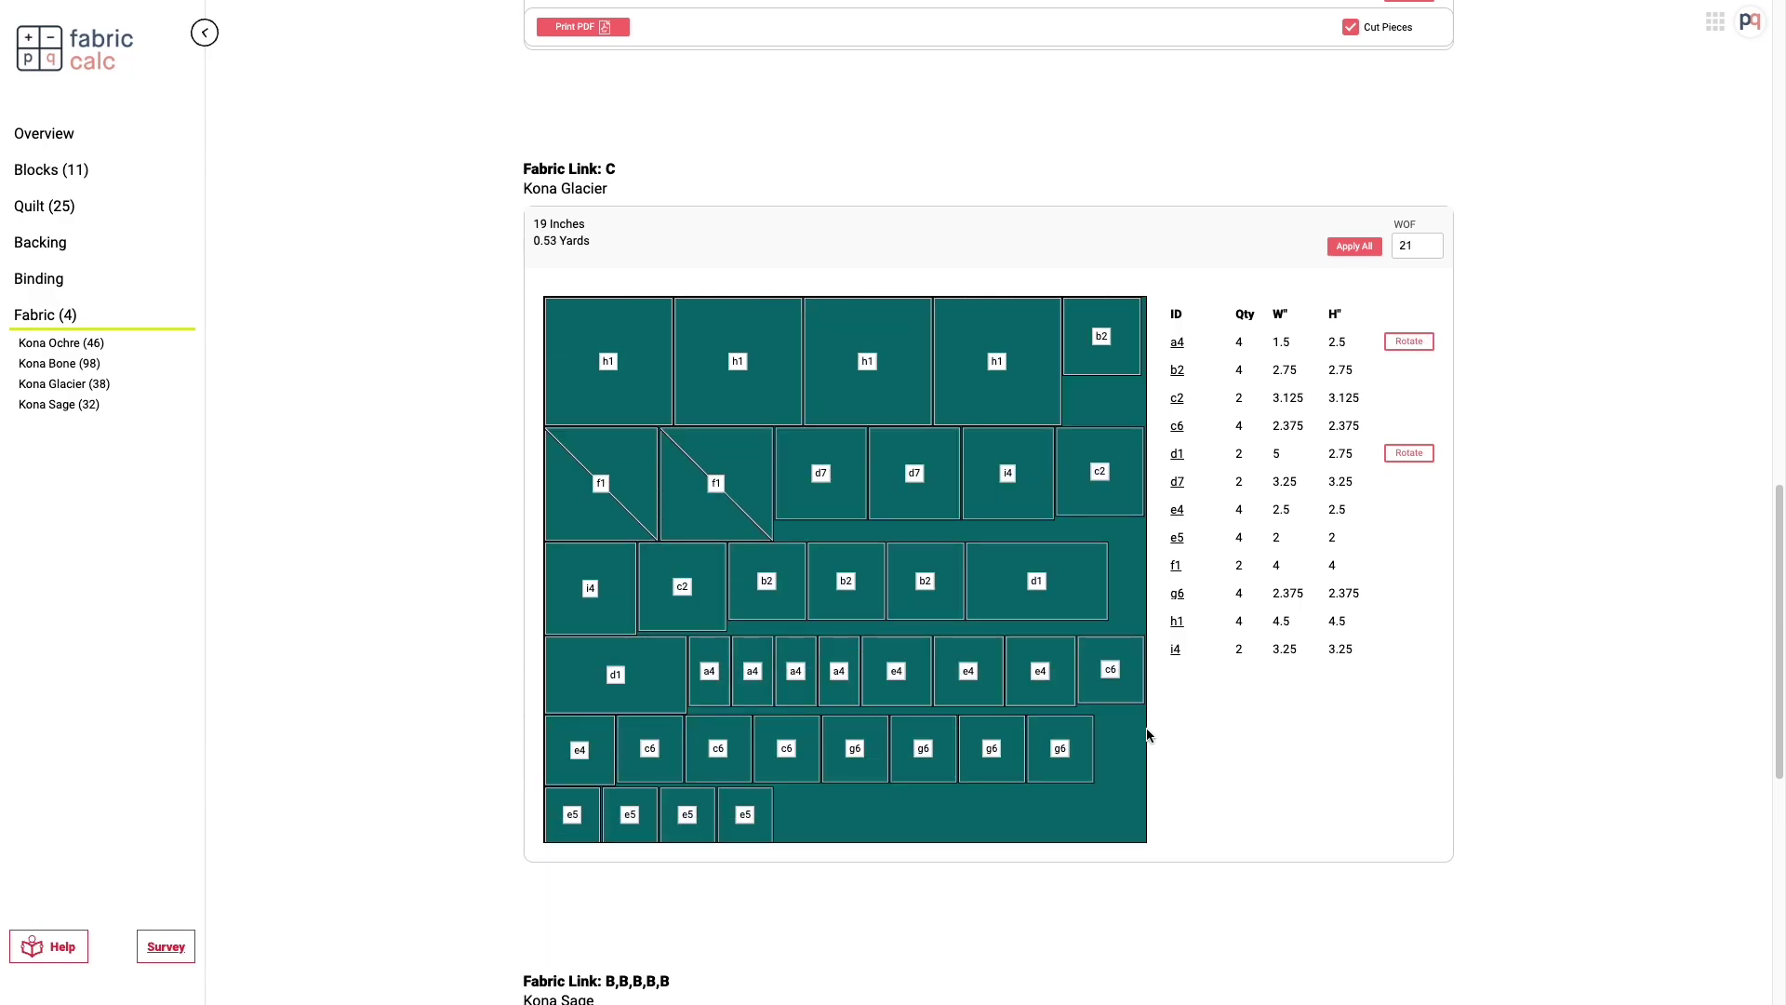
pyautogui.click(550, 261)
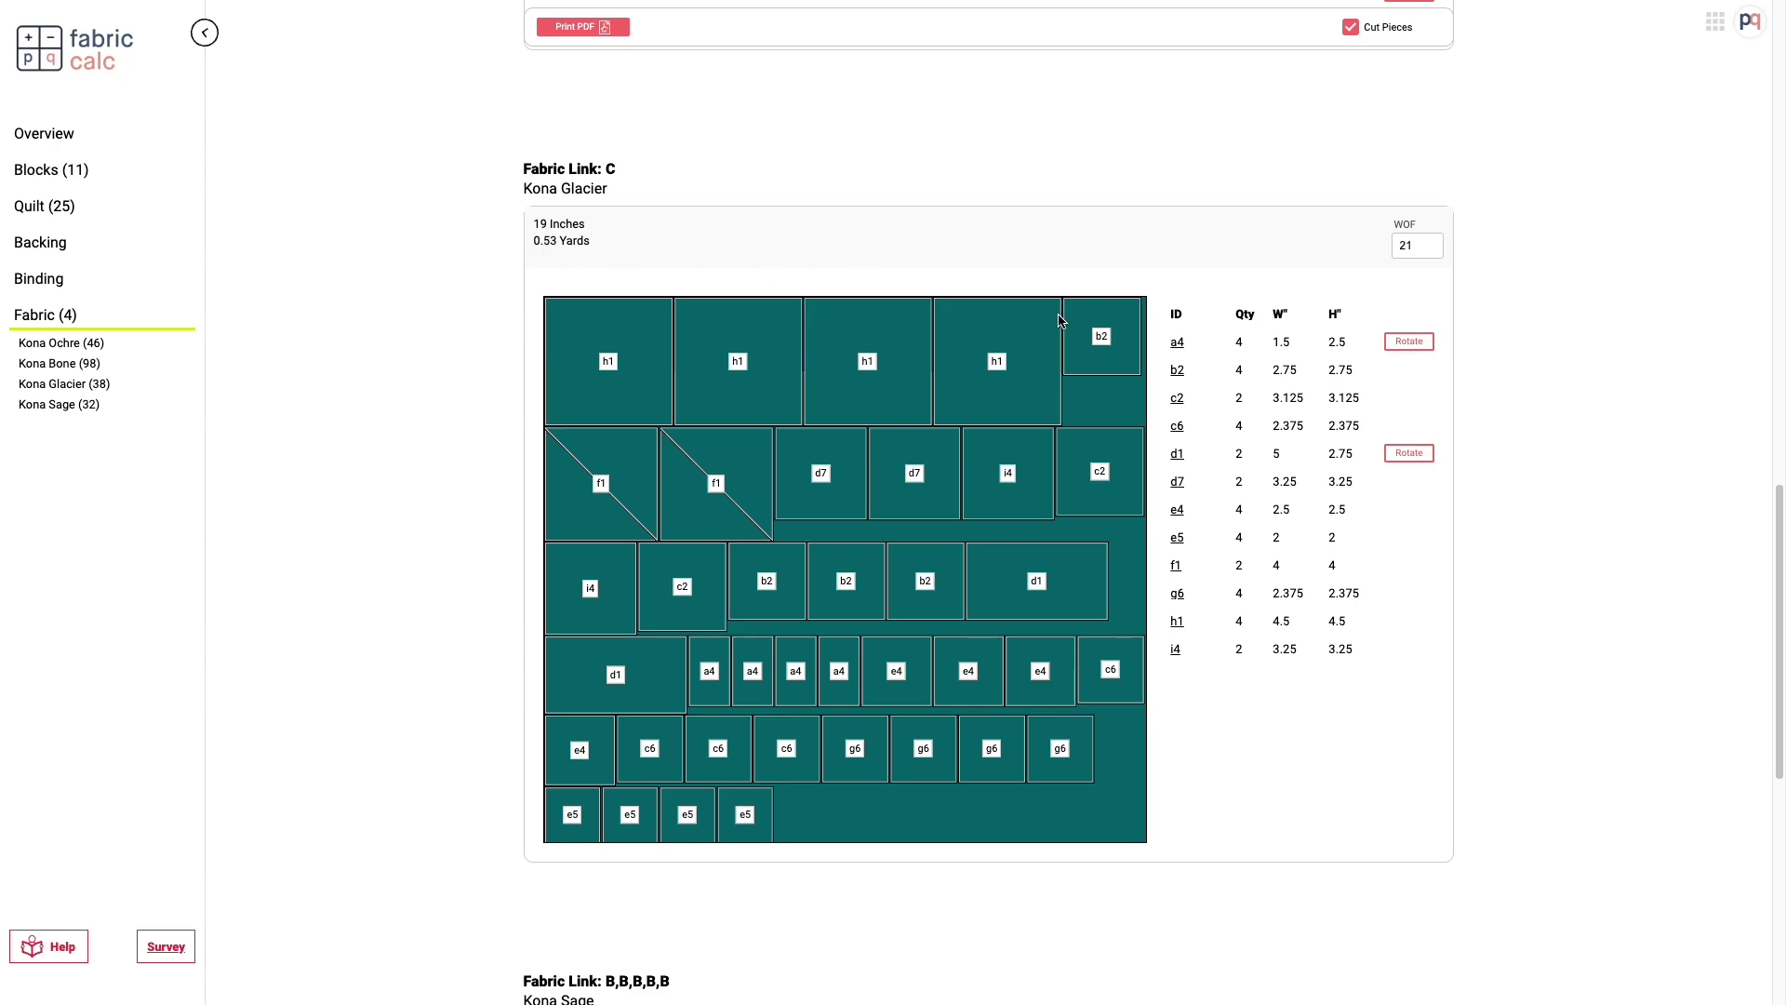
pyautogui.doubleClick(1412, 246)
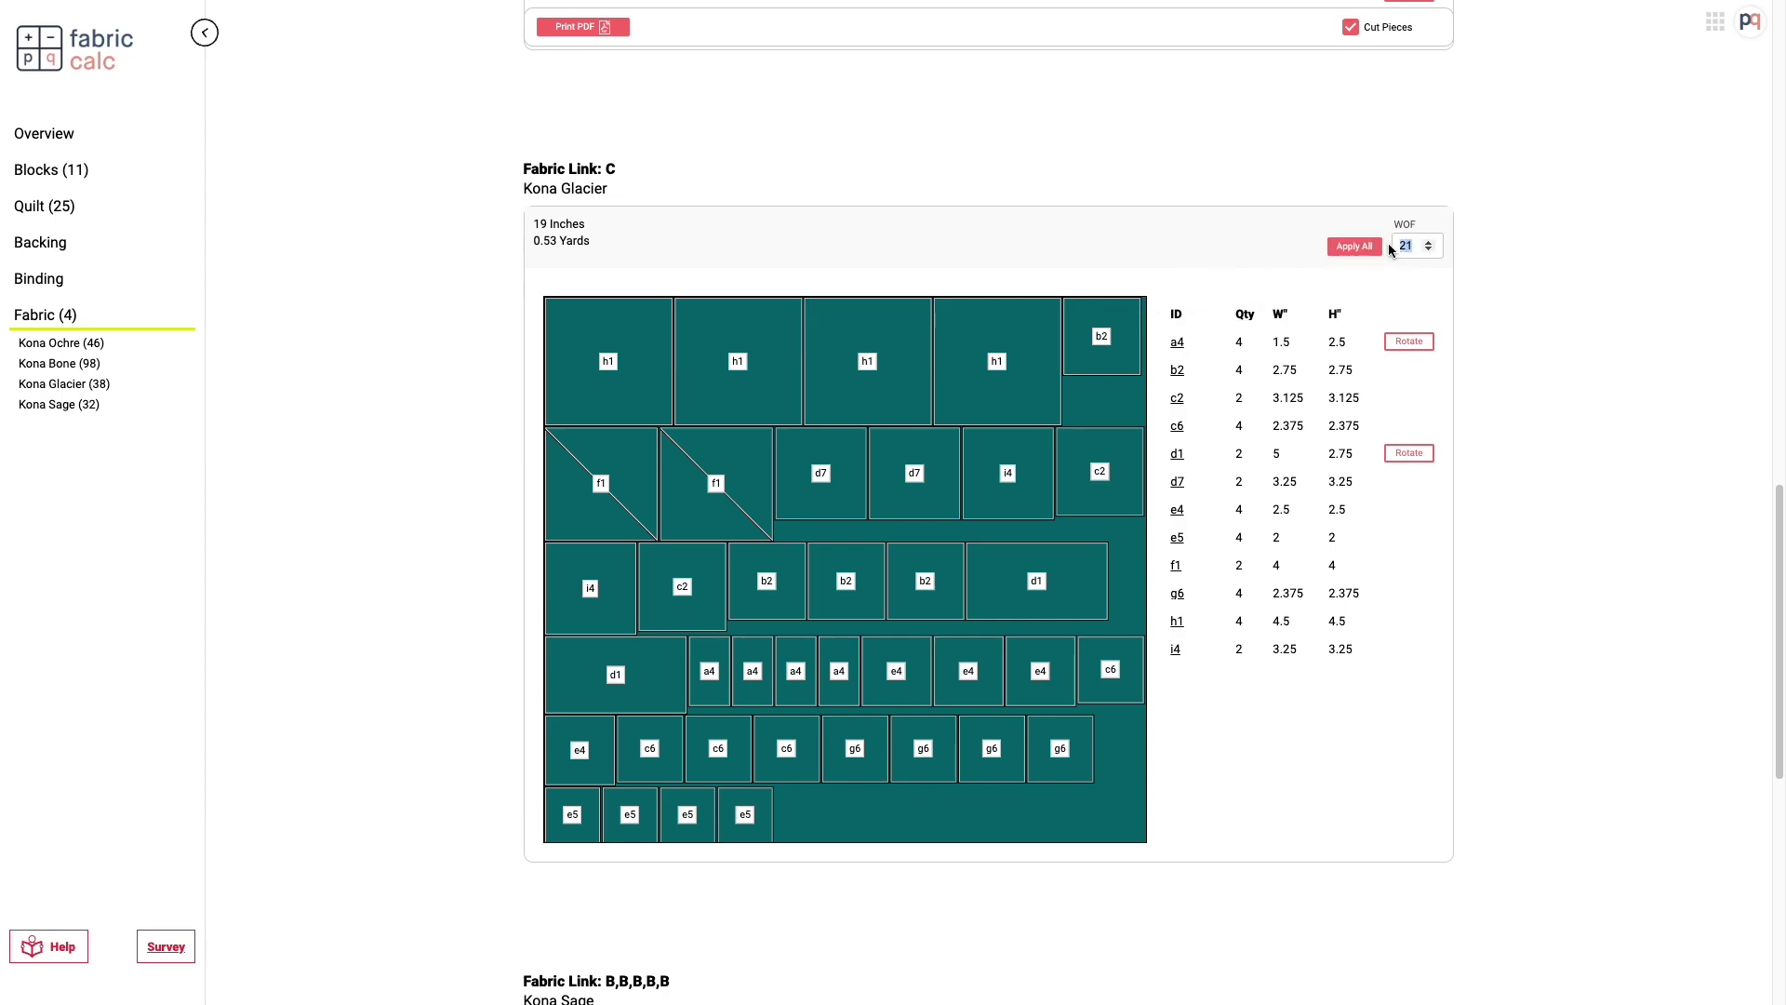
pyautogui.write('42')
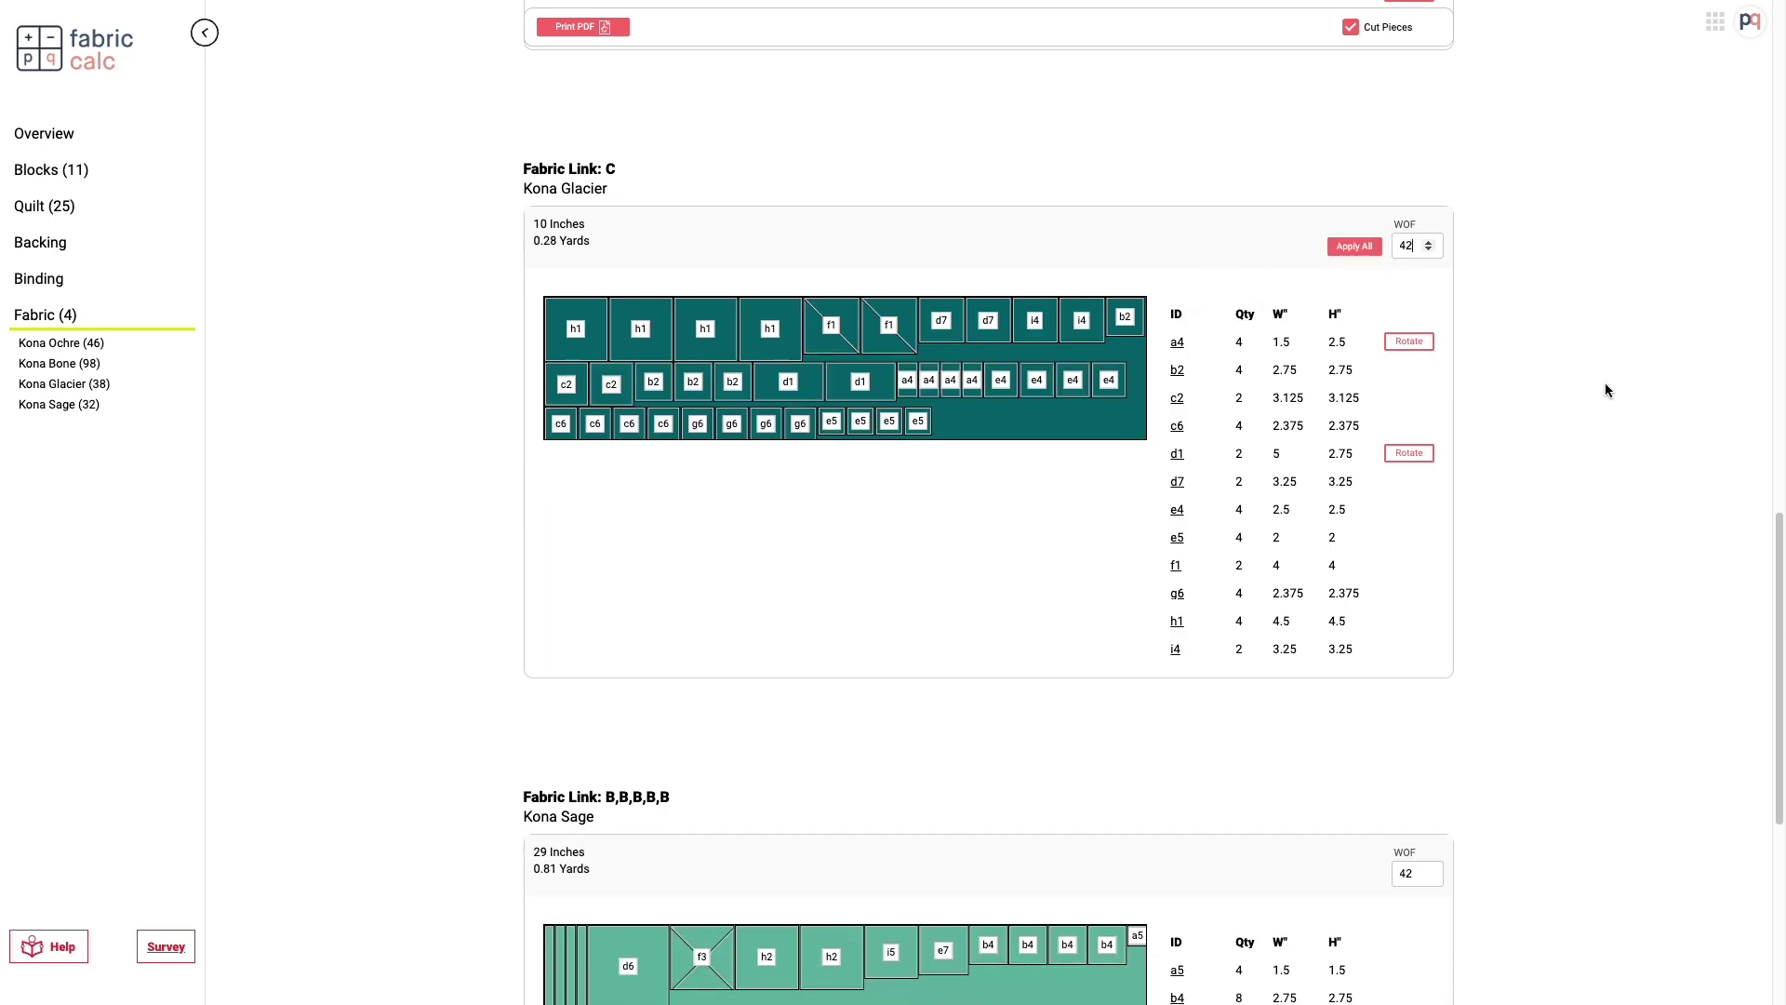
pyautogui.scroll(-3, 846, 475)
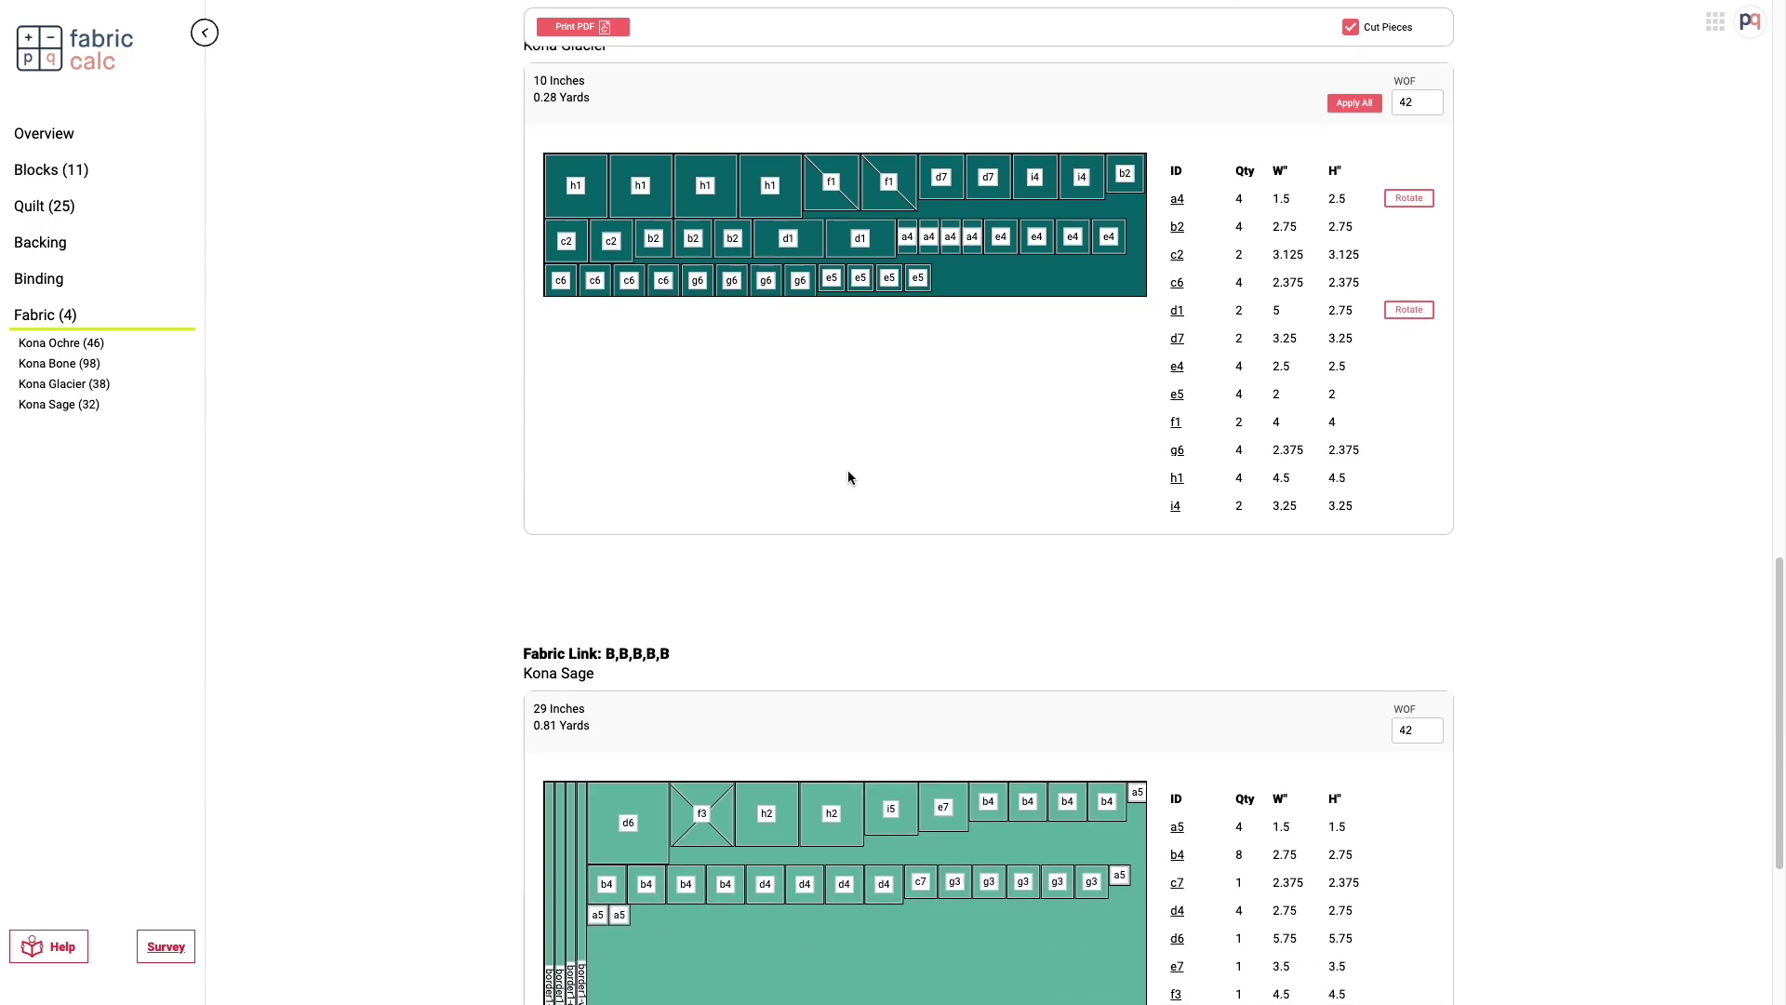
# - Rotate the four Kona Sage border1 strips (11 in, 0.31 yd) and highlight the d4 and b4 pieces
pyautogui.scroll(-3, 848, 477)
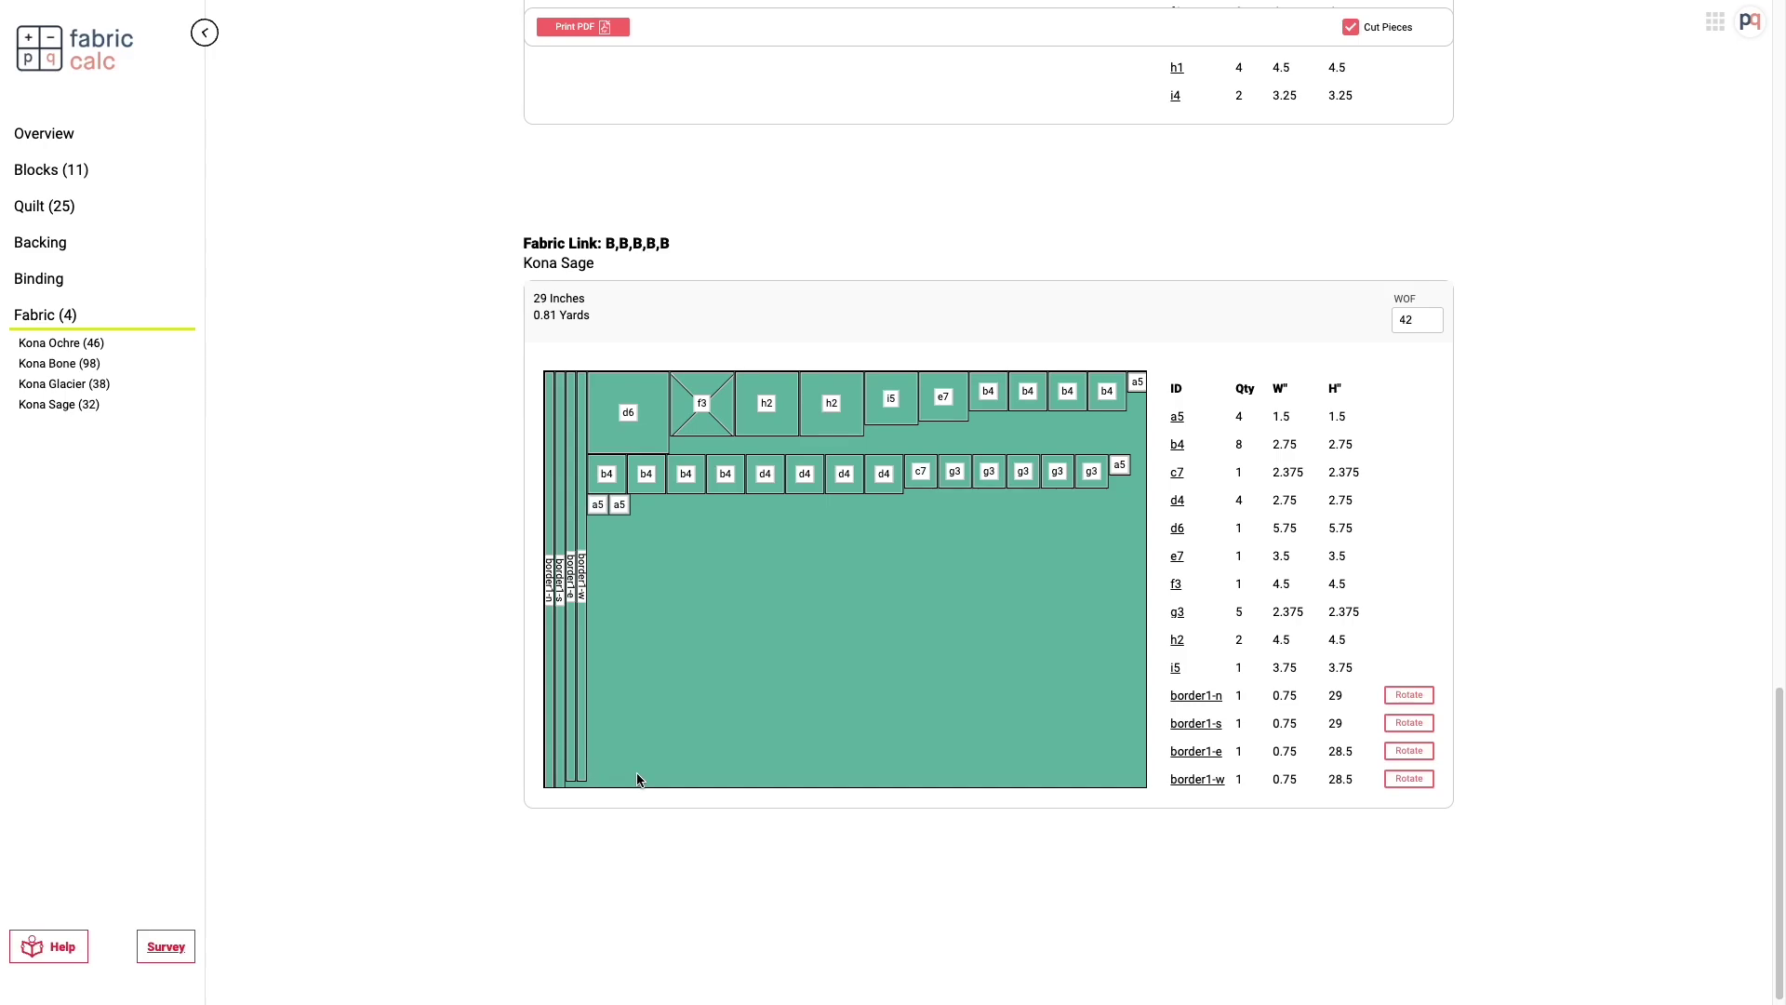
pyautogui.click(1404, 698)
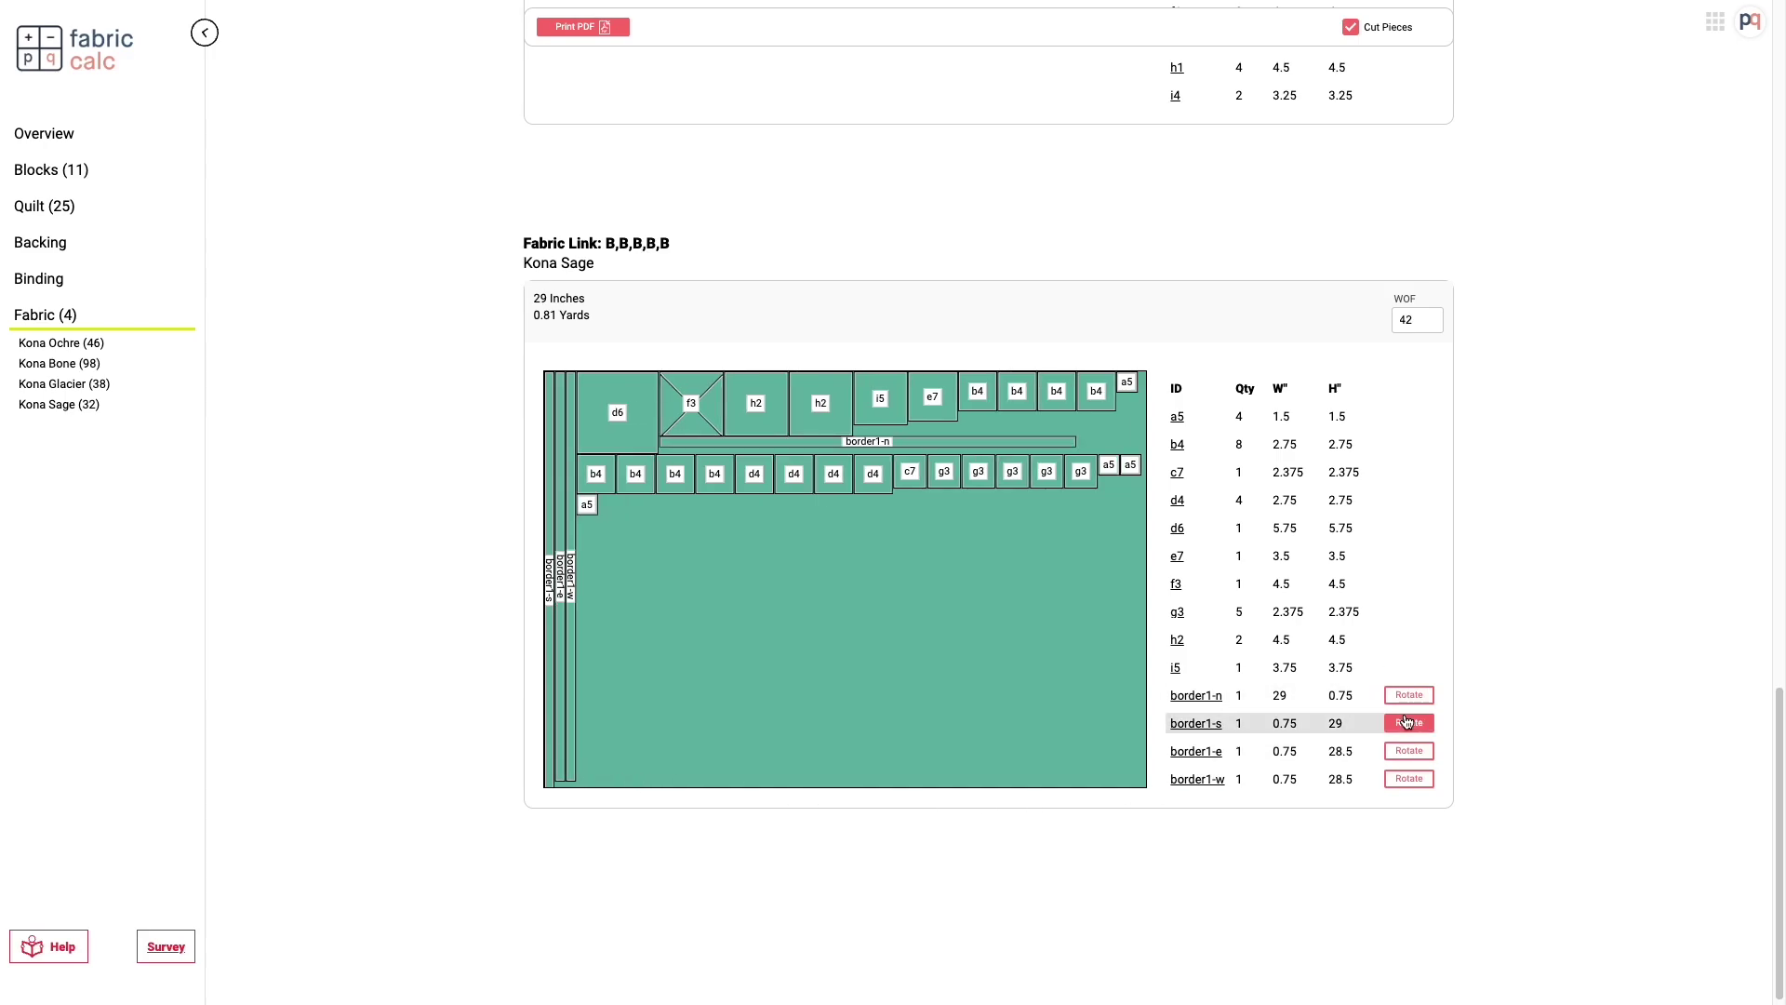
pyautogui.click(1408, 723)
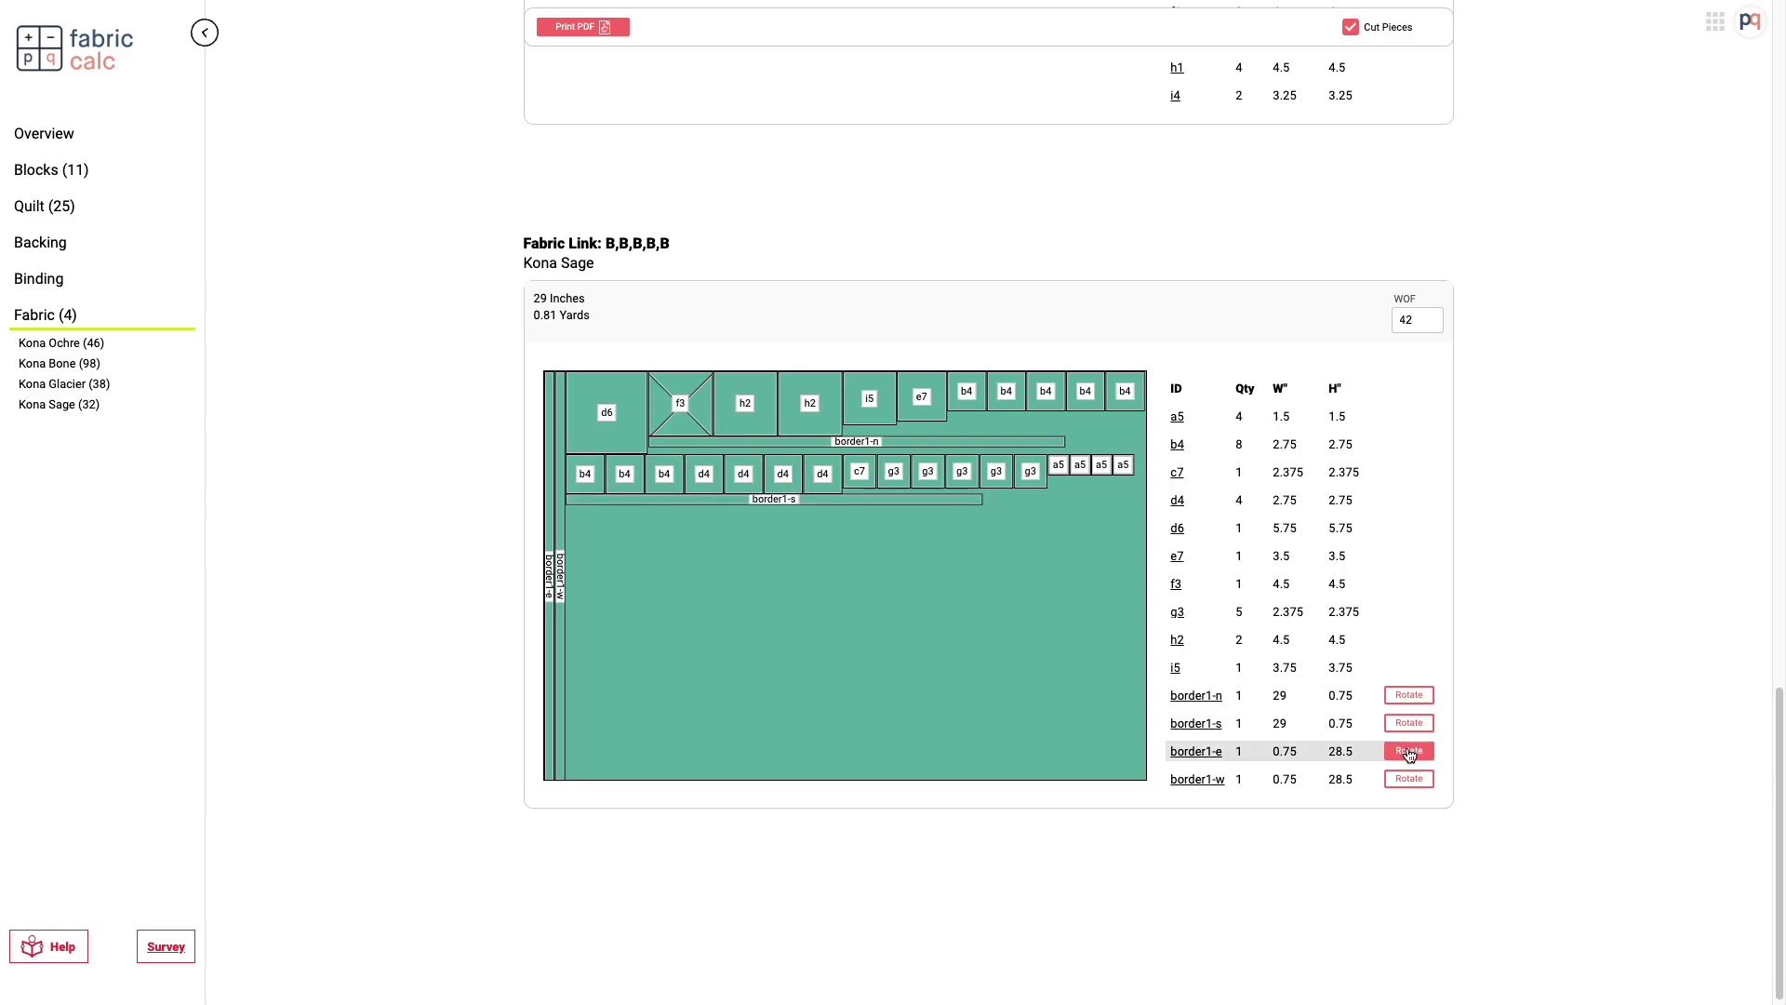
pyautogui.click(1408, 752)
pyautogui.click(1408, 780)
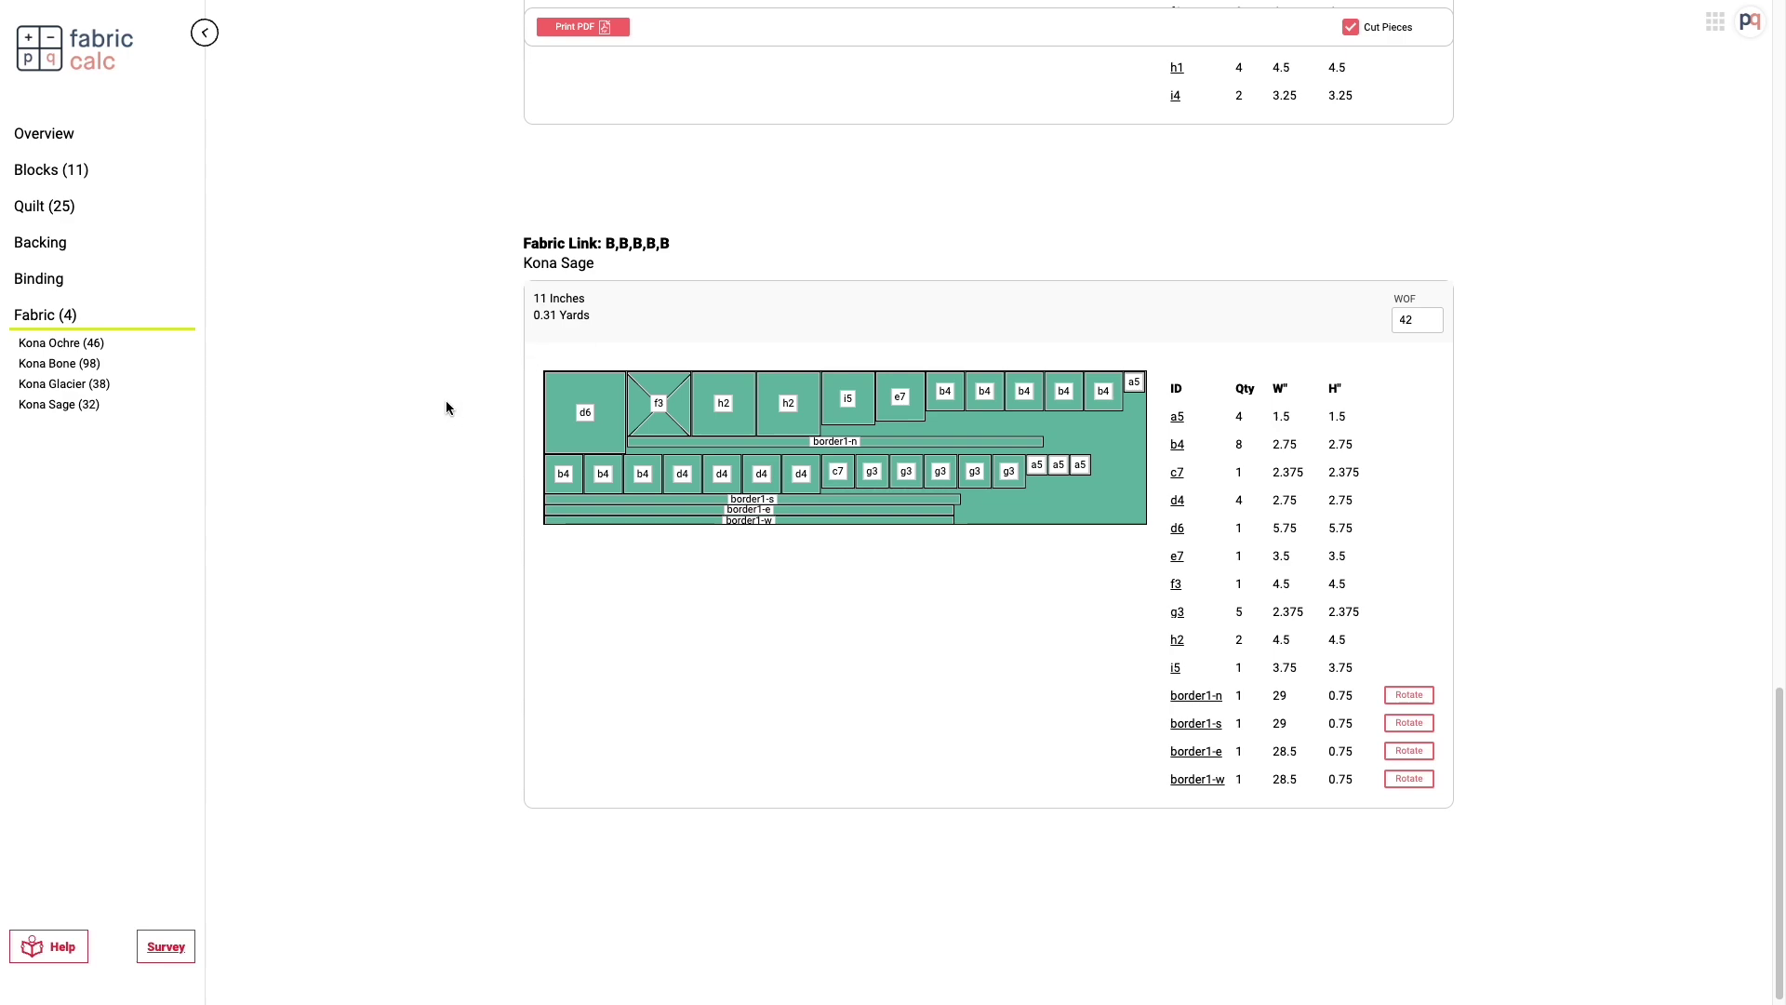
pyautogui.click(725, 476)
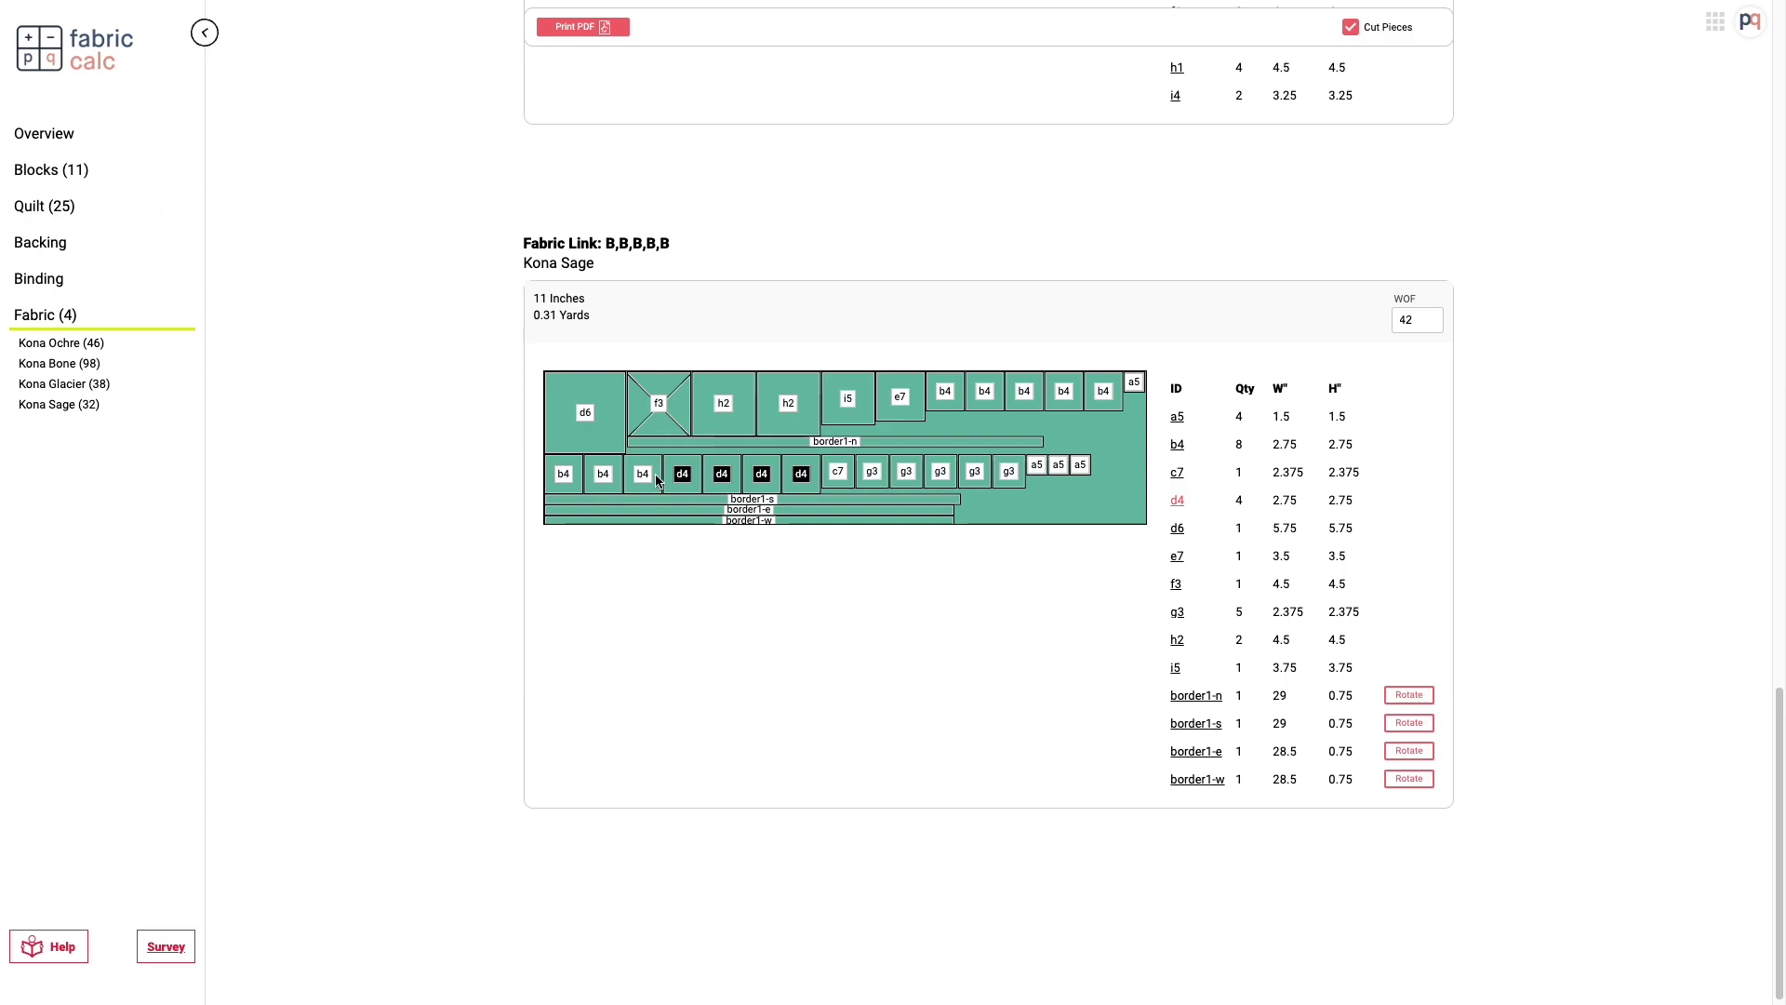
pyautogui.click(564, 477)
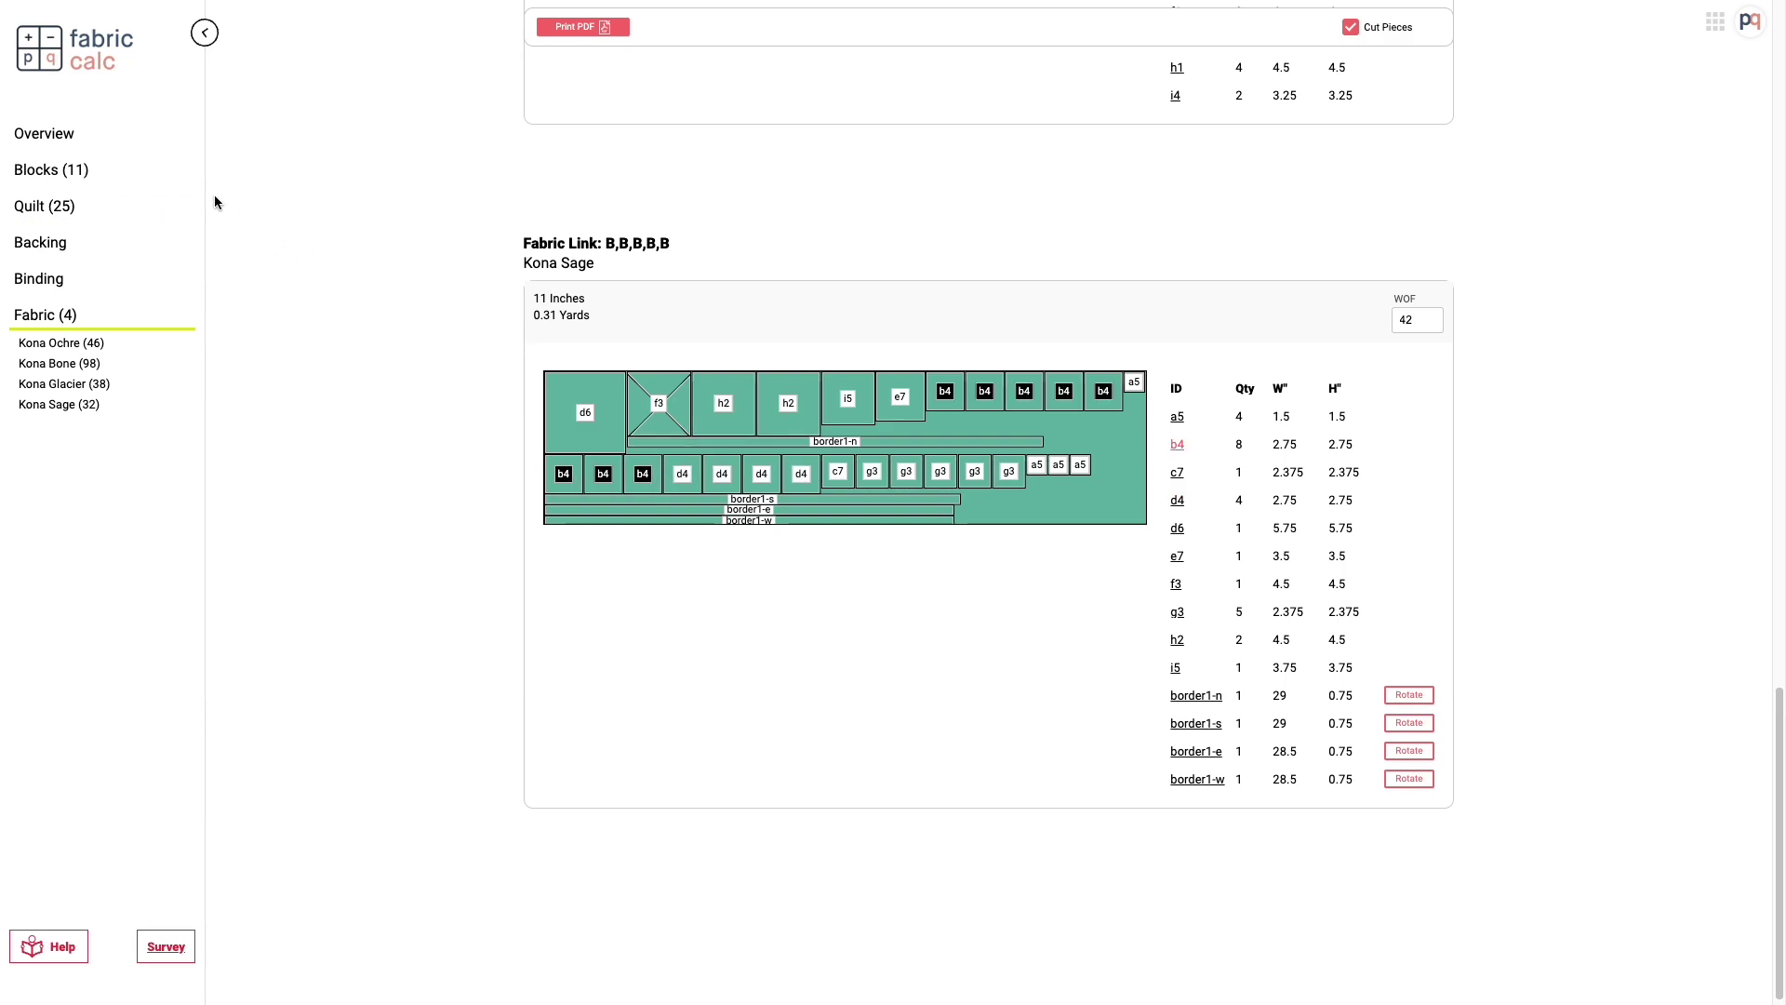
# - Show the Crystal Star block as a labelled blowout diagram on the Blocks page
pyautogui.click(77, 175)
pyautogui.scroll(3, 630, 234)
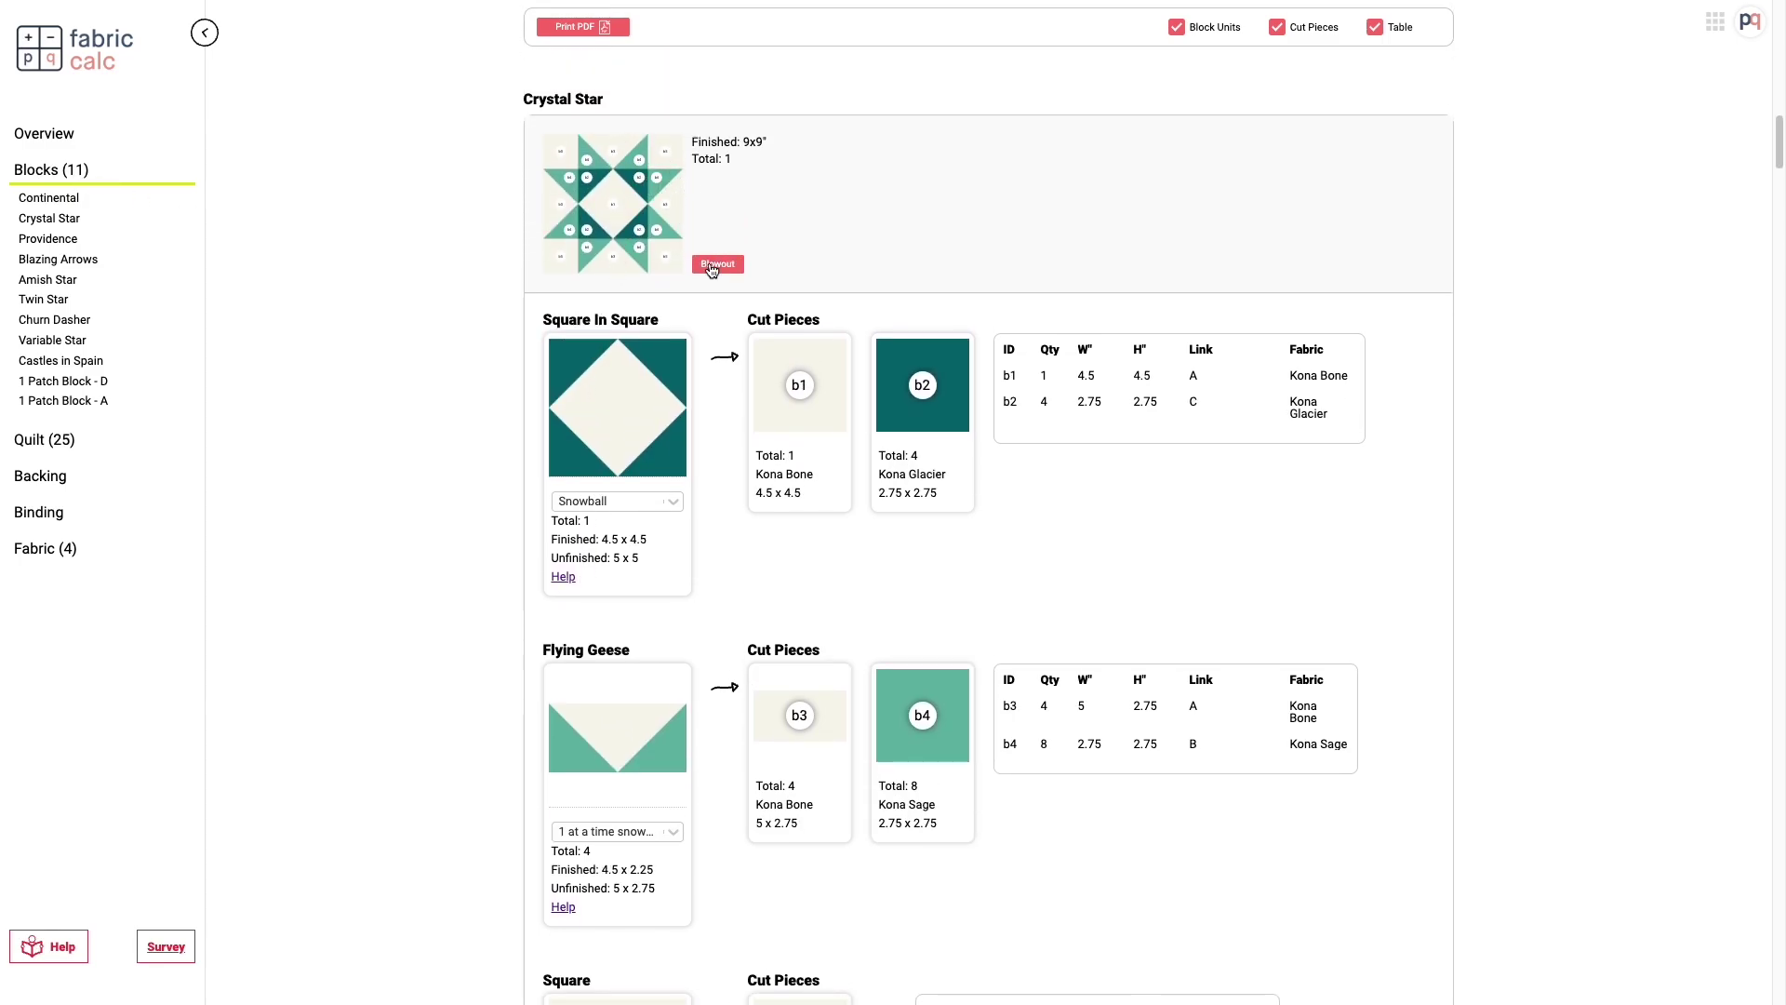
pyautogui.click(711, 268)
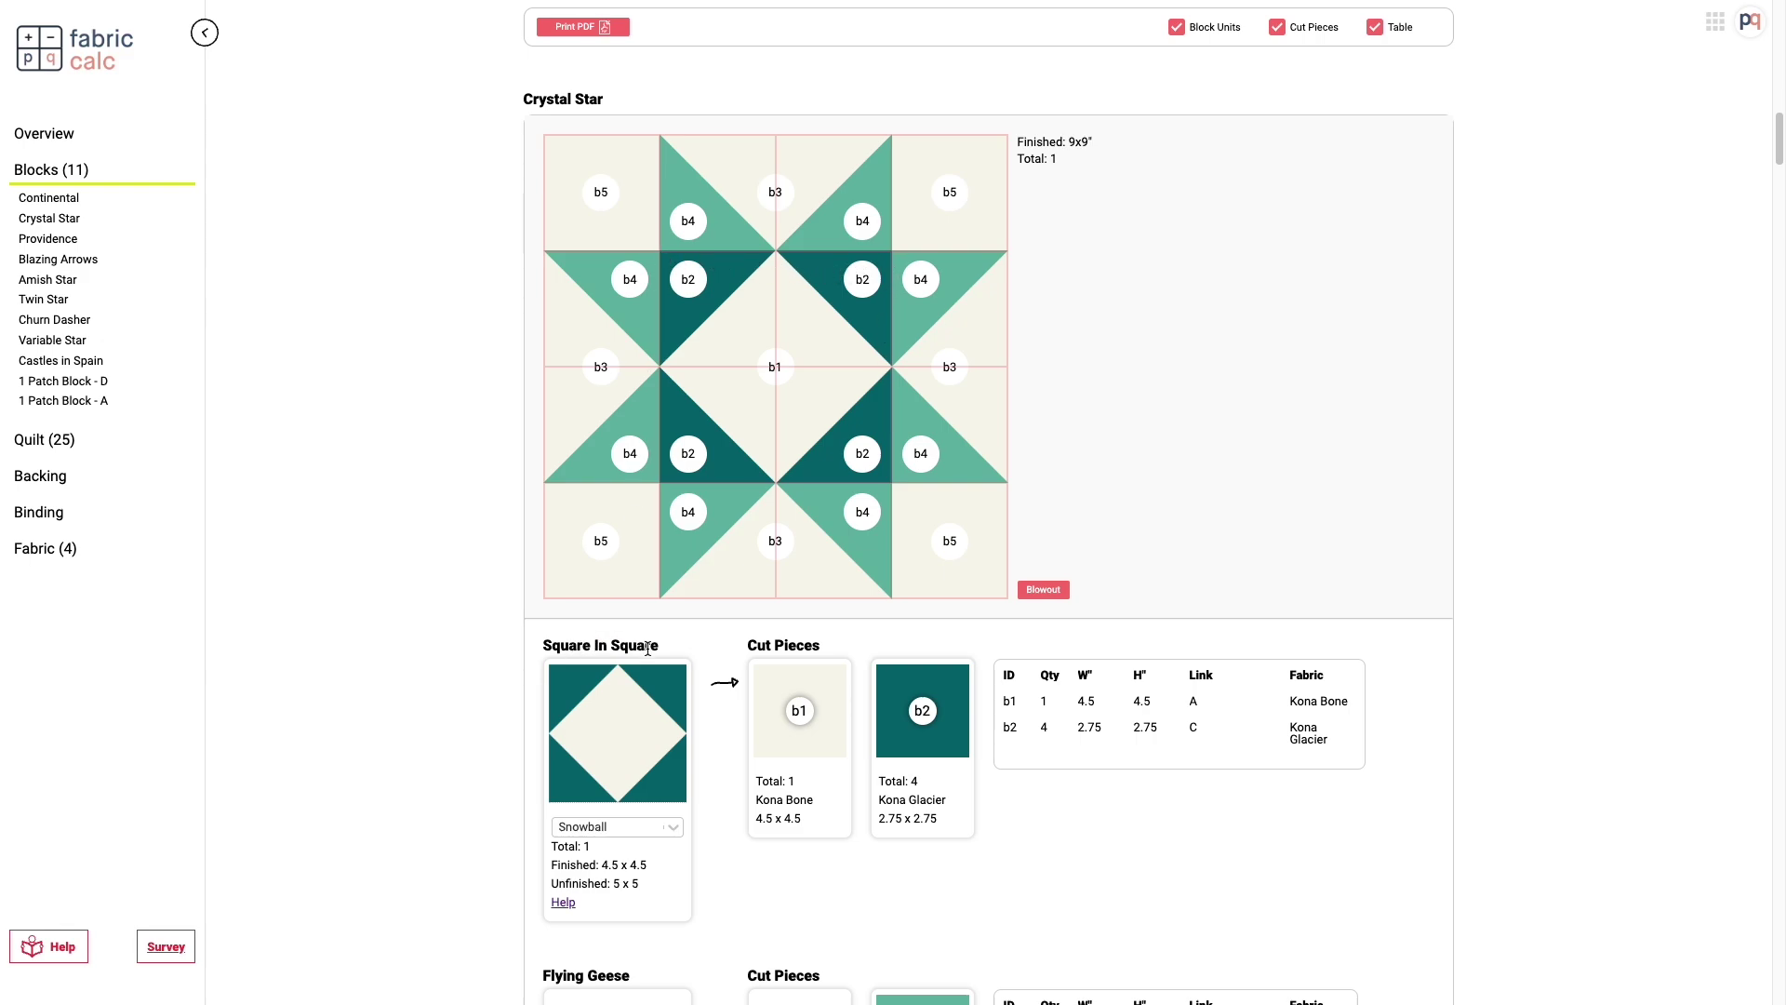
# - Switch the Square In Square unit to Traditional, then back to Snowball
pyautogui.scroll(-2, 656, 650)
pyautogui.scroll(-1, 663, 651)
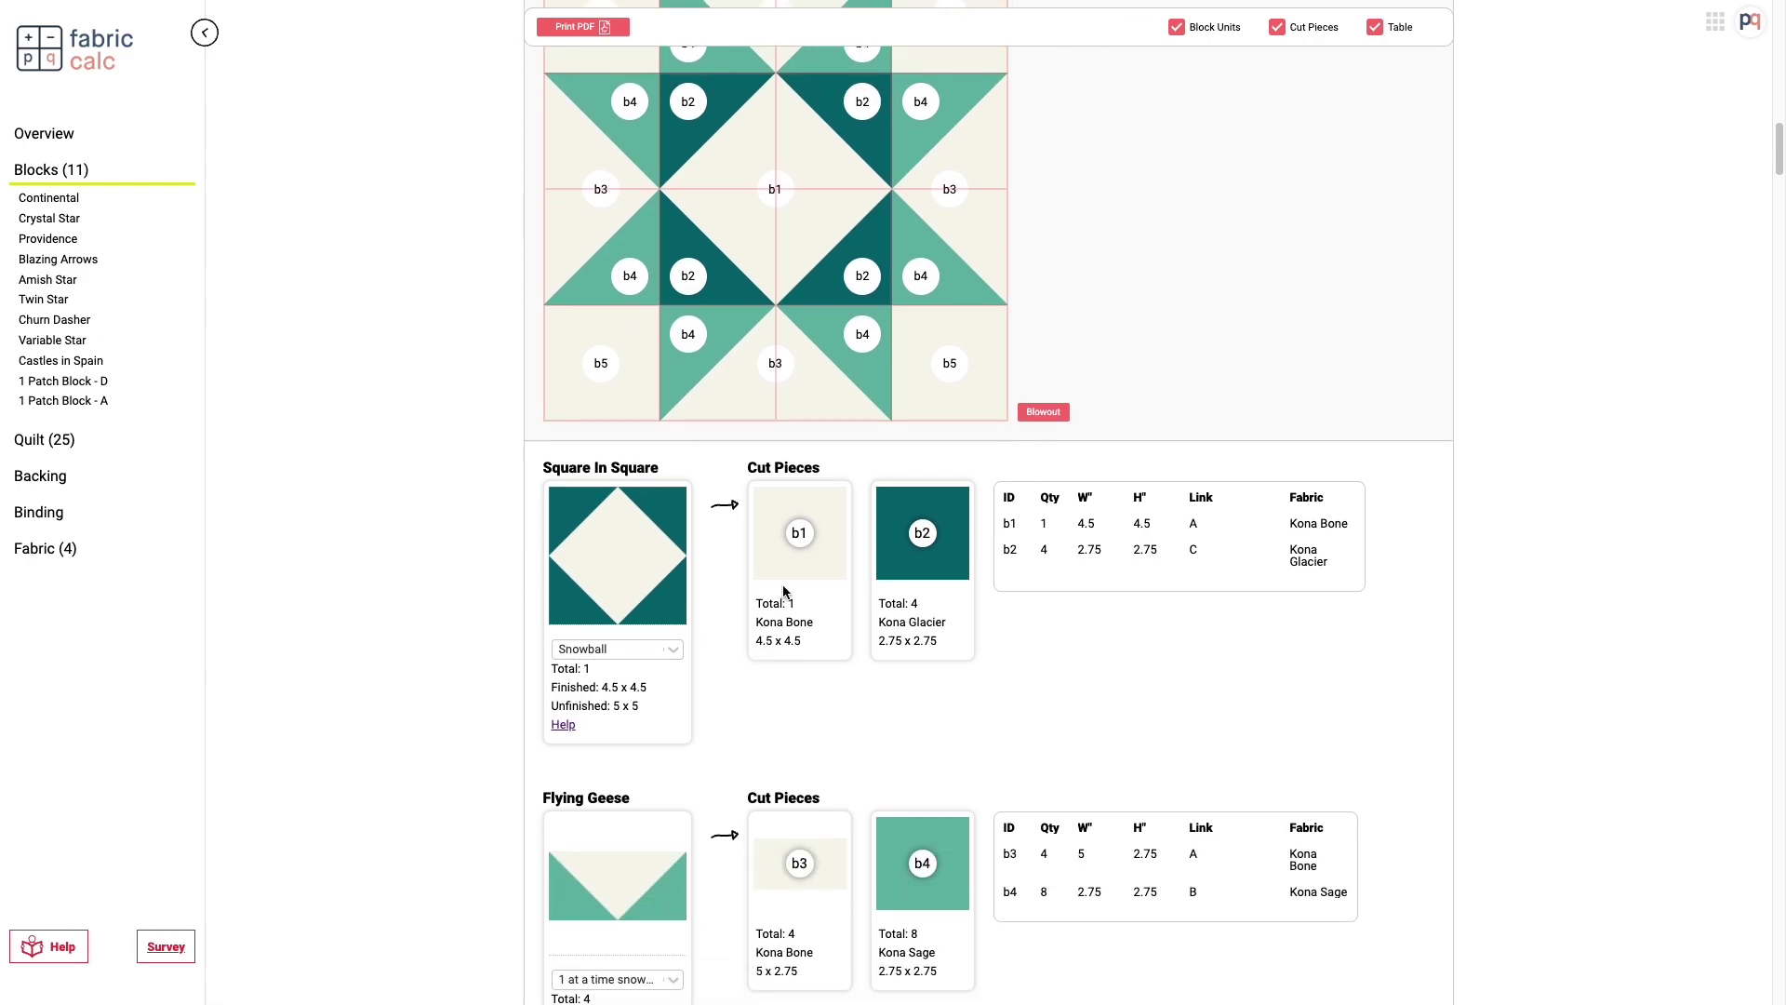
pyautogui.click(662, 651)
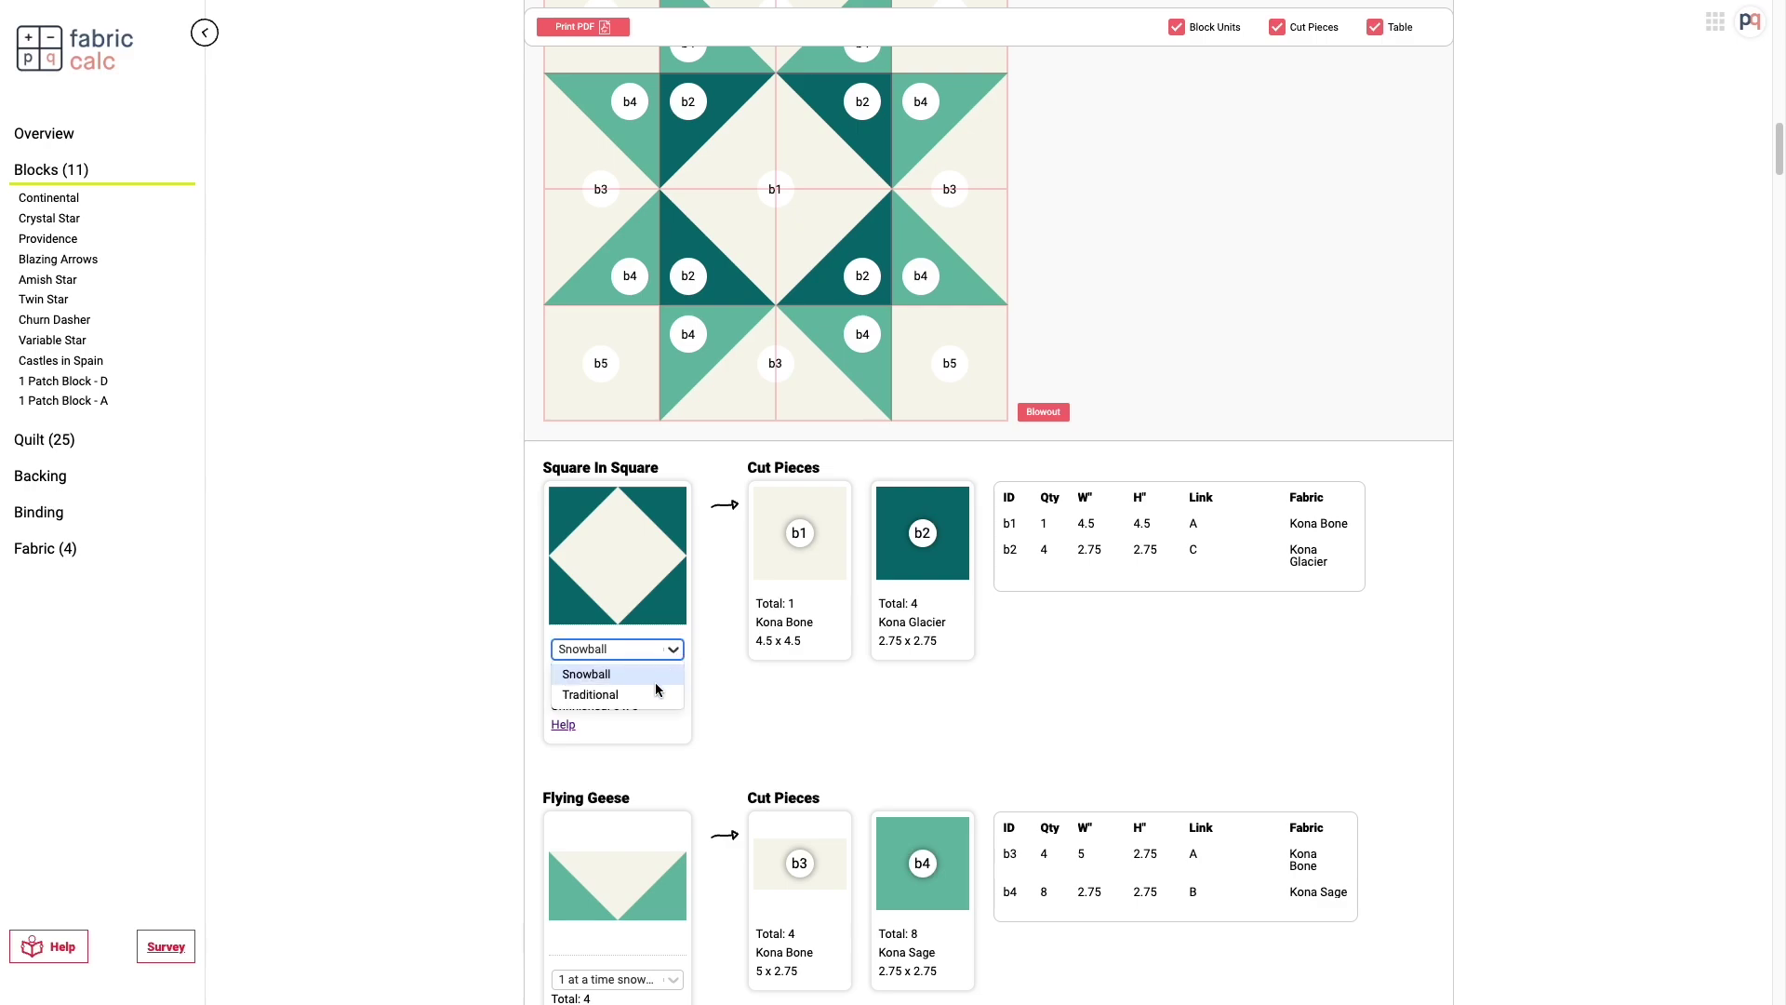
pyautogui.click(605, 697)
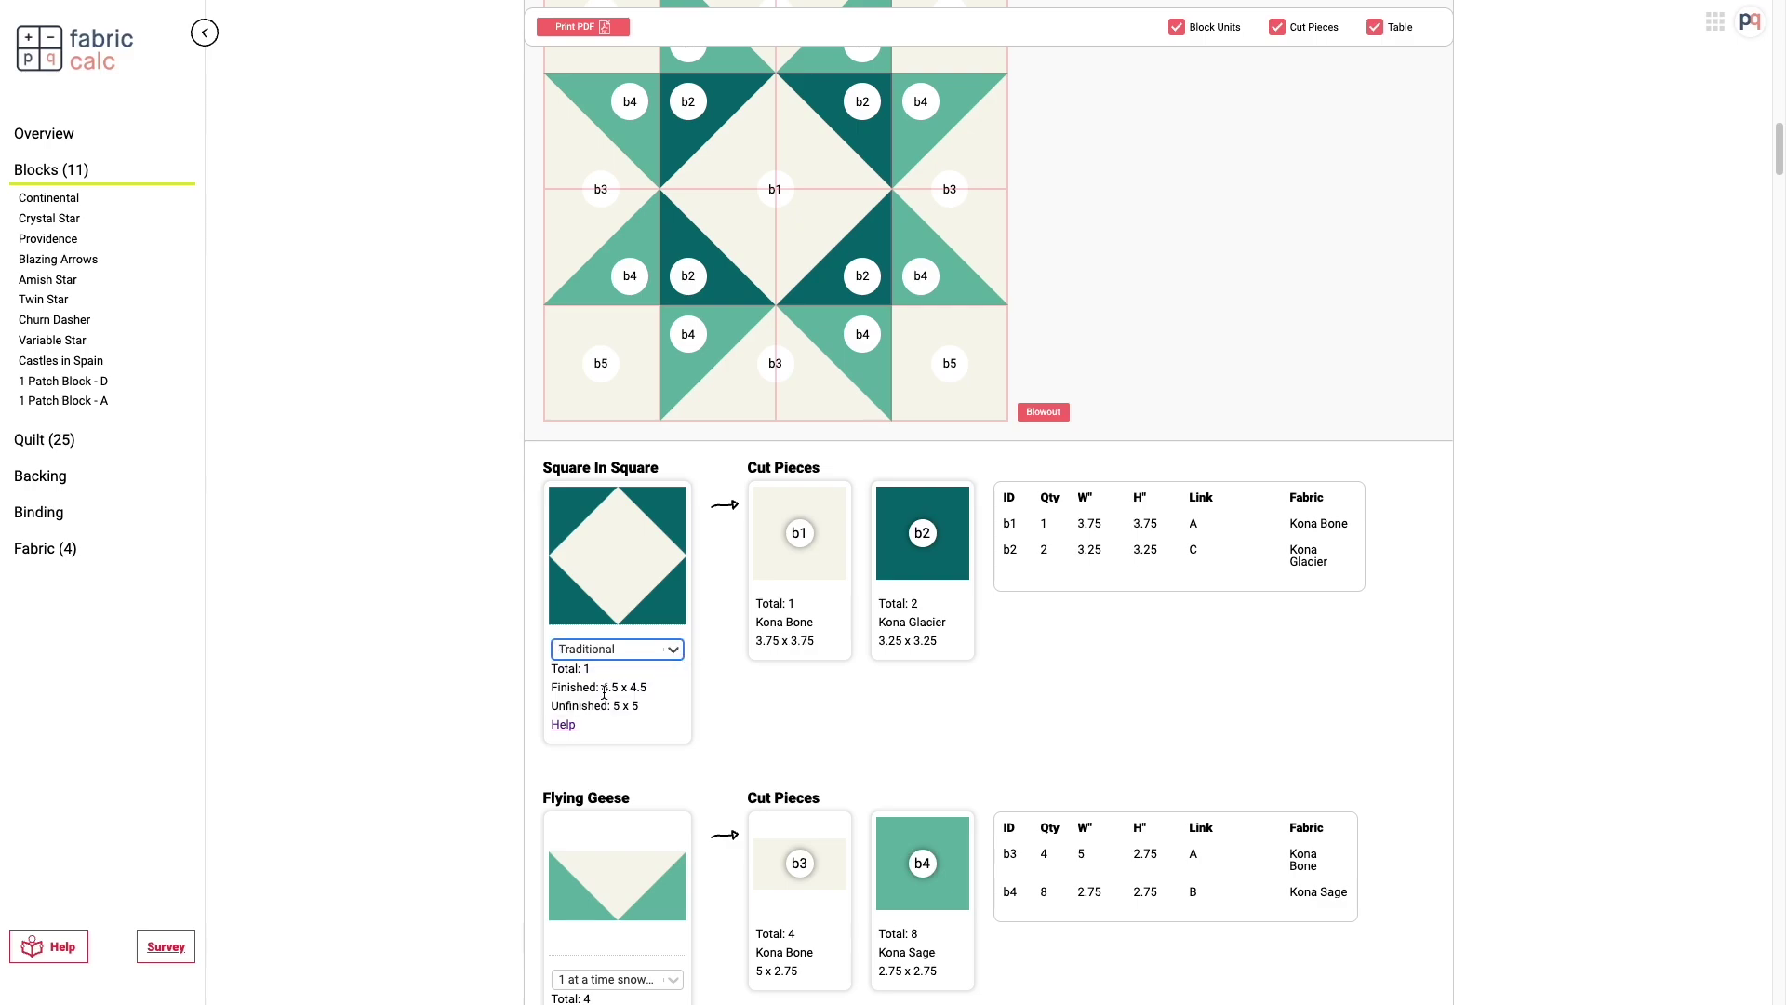
pyautogui.click(650, 655)
pyautogui.click(632, 682)
pyautogui.scroll(-1, 712, 708)
# - Switch Flying Geese to 4 at a time (one 6x6, four 3.25x3.25) and open its help guide
pyautogui.scroll(-4, 714, 710)
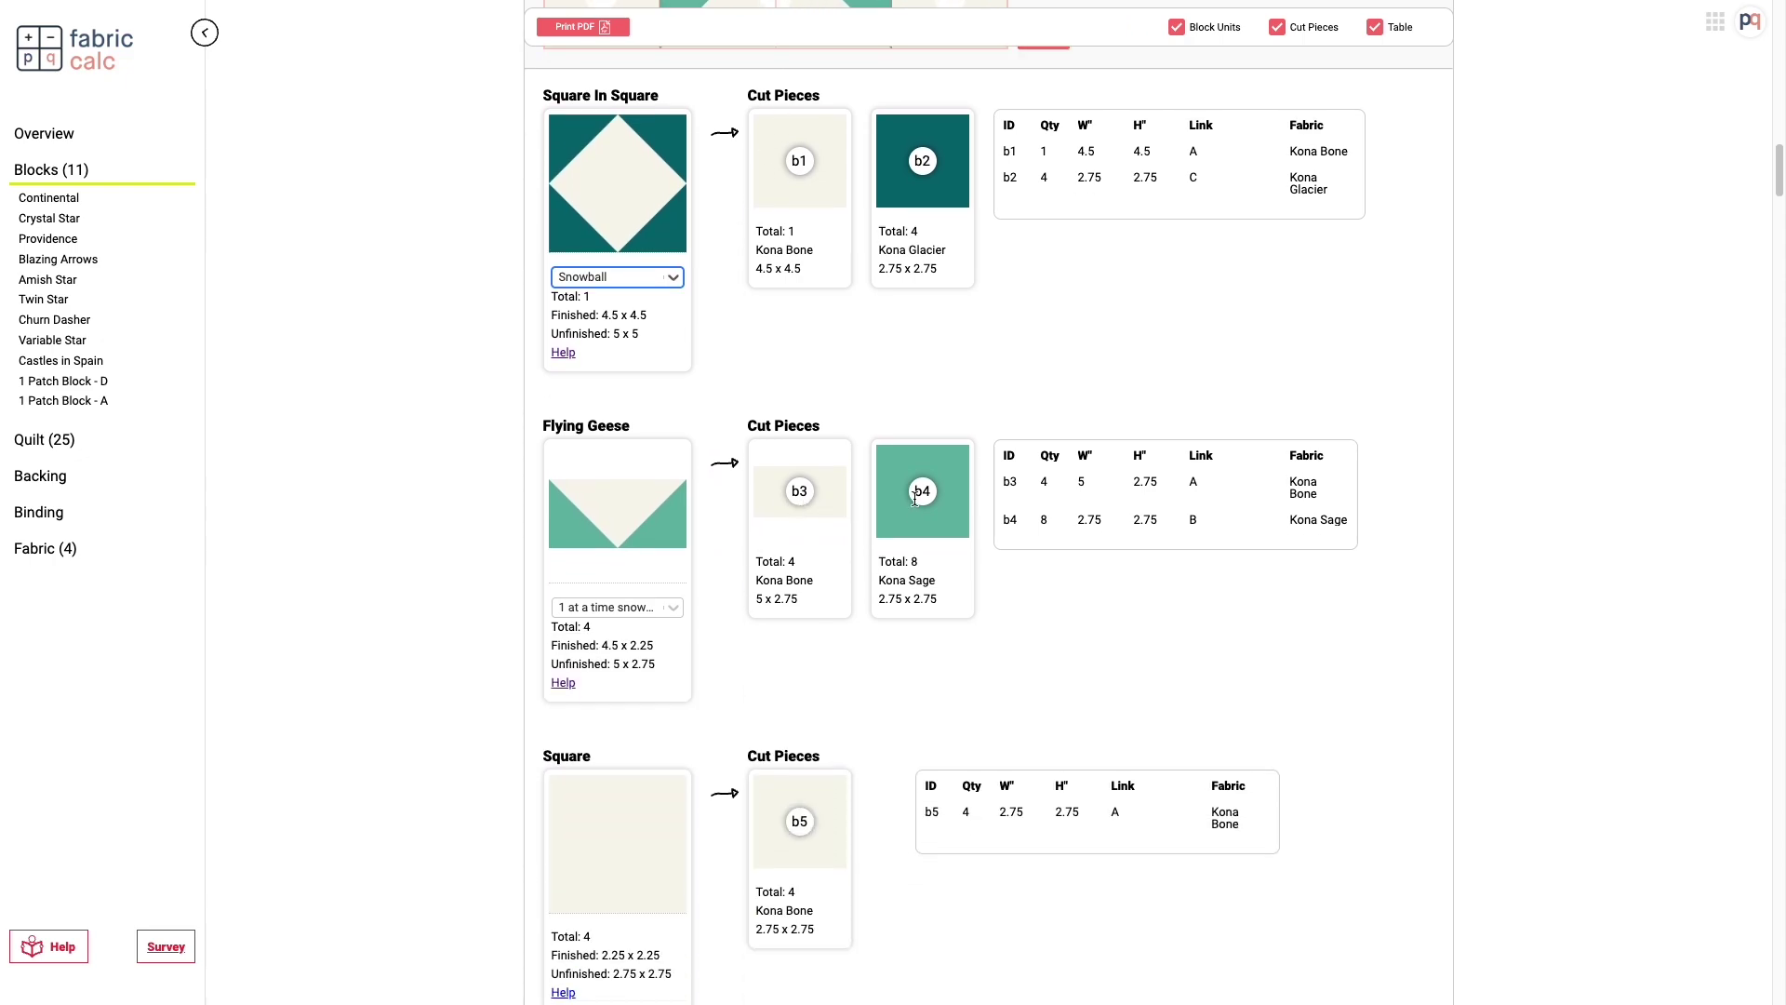
pyautogui.click(588, 609)
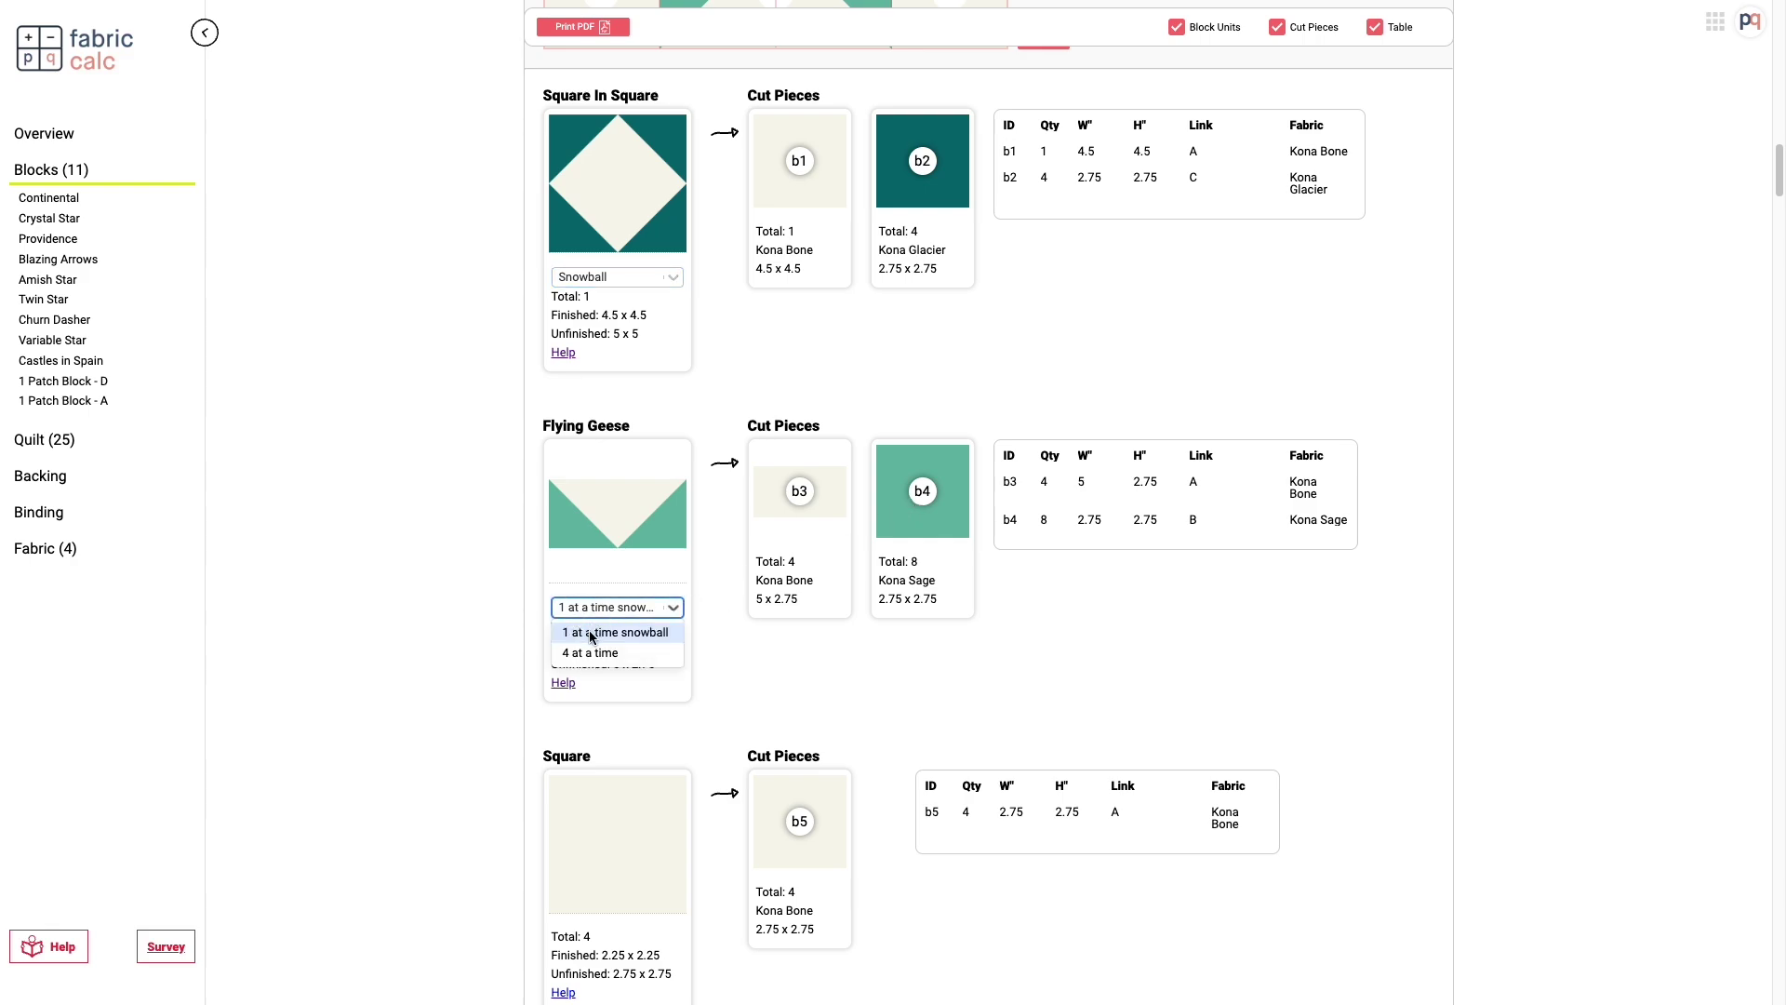
pyautogui.click(598, 654)
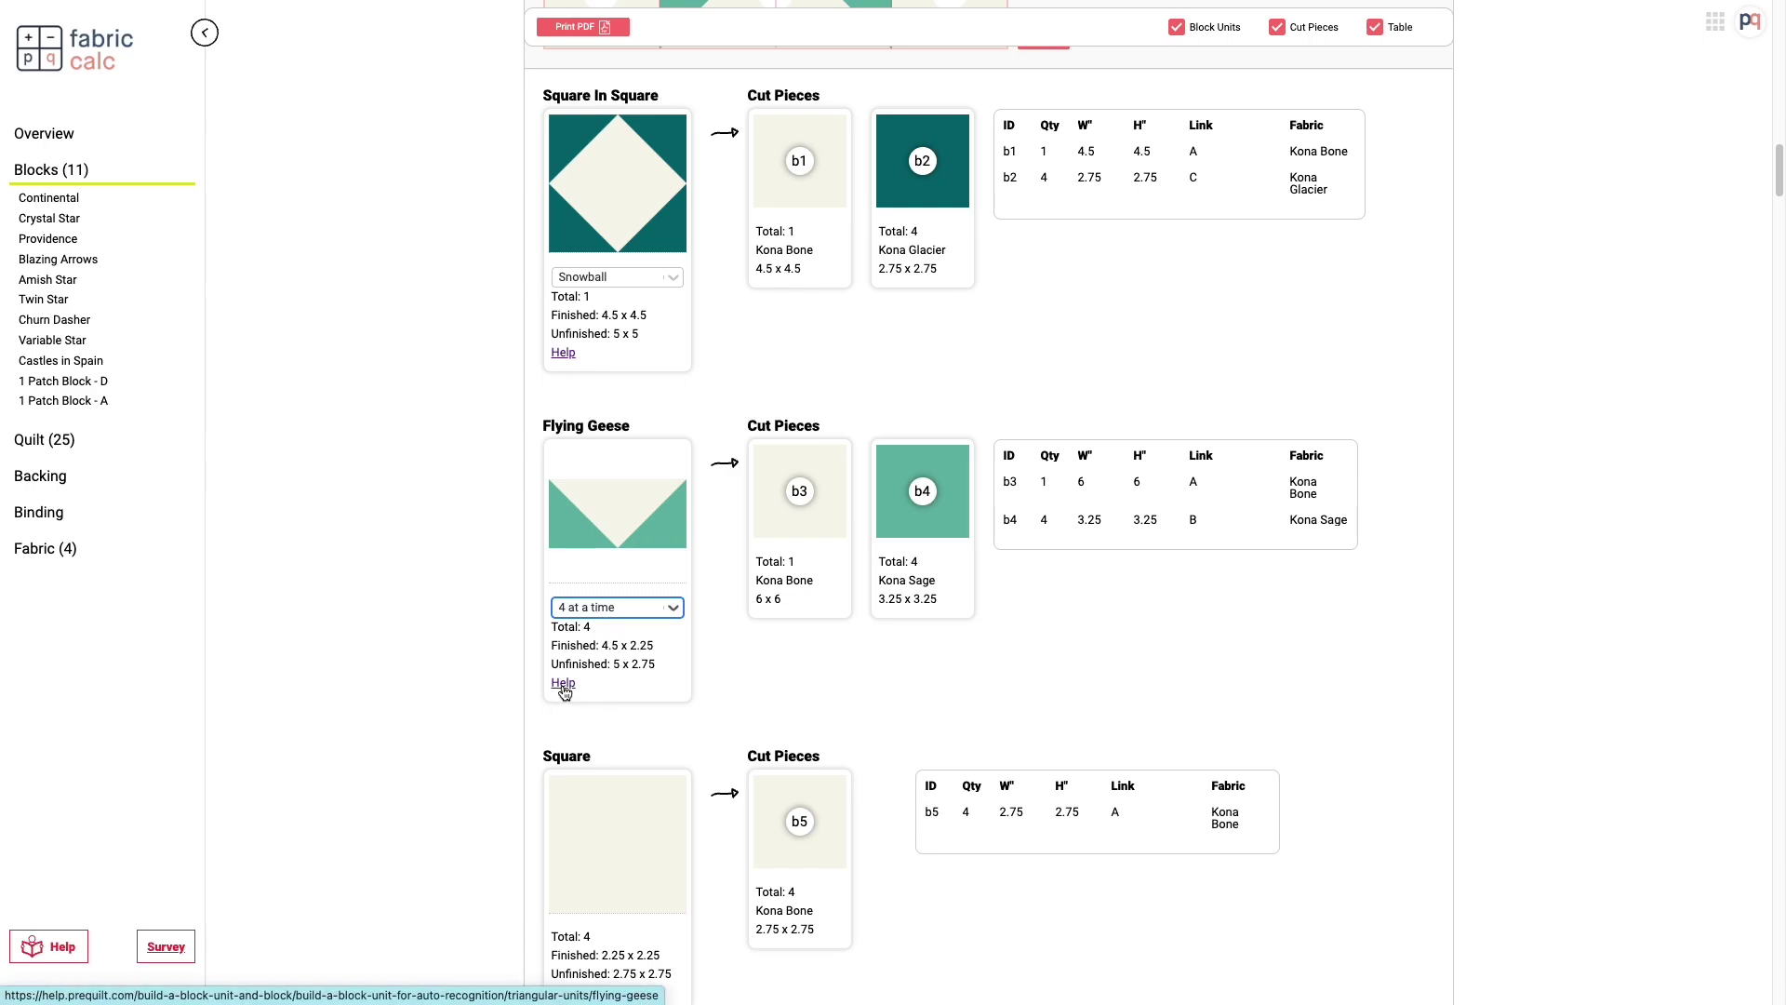
pyautogui.click(562, 683)
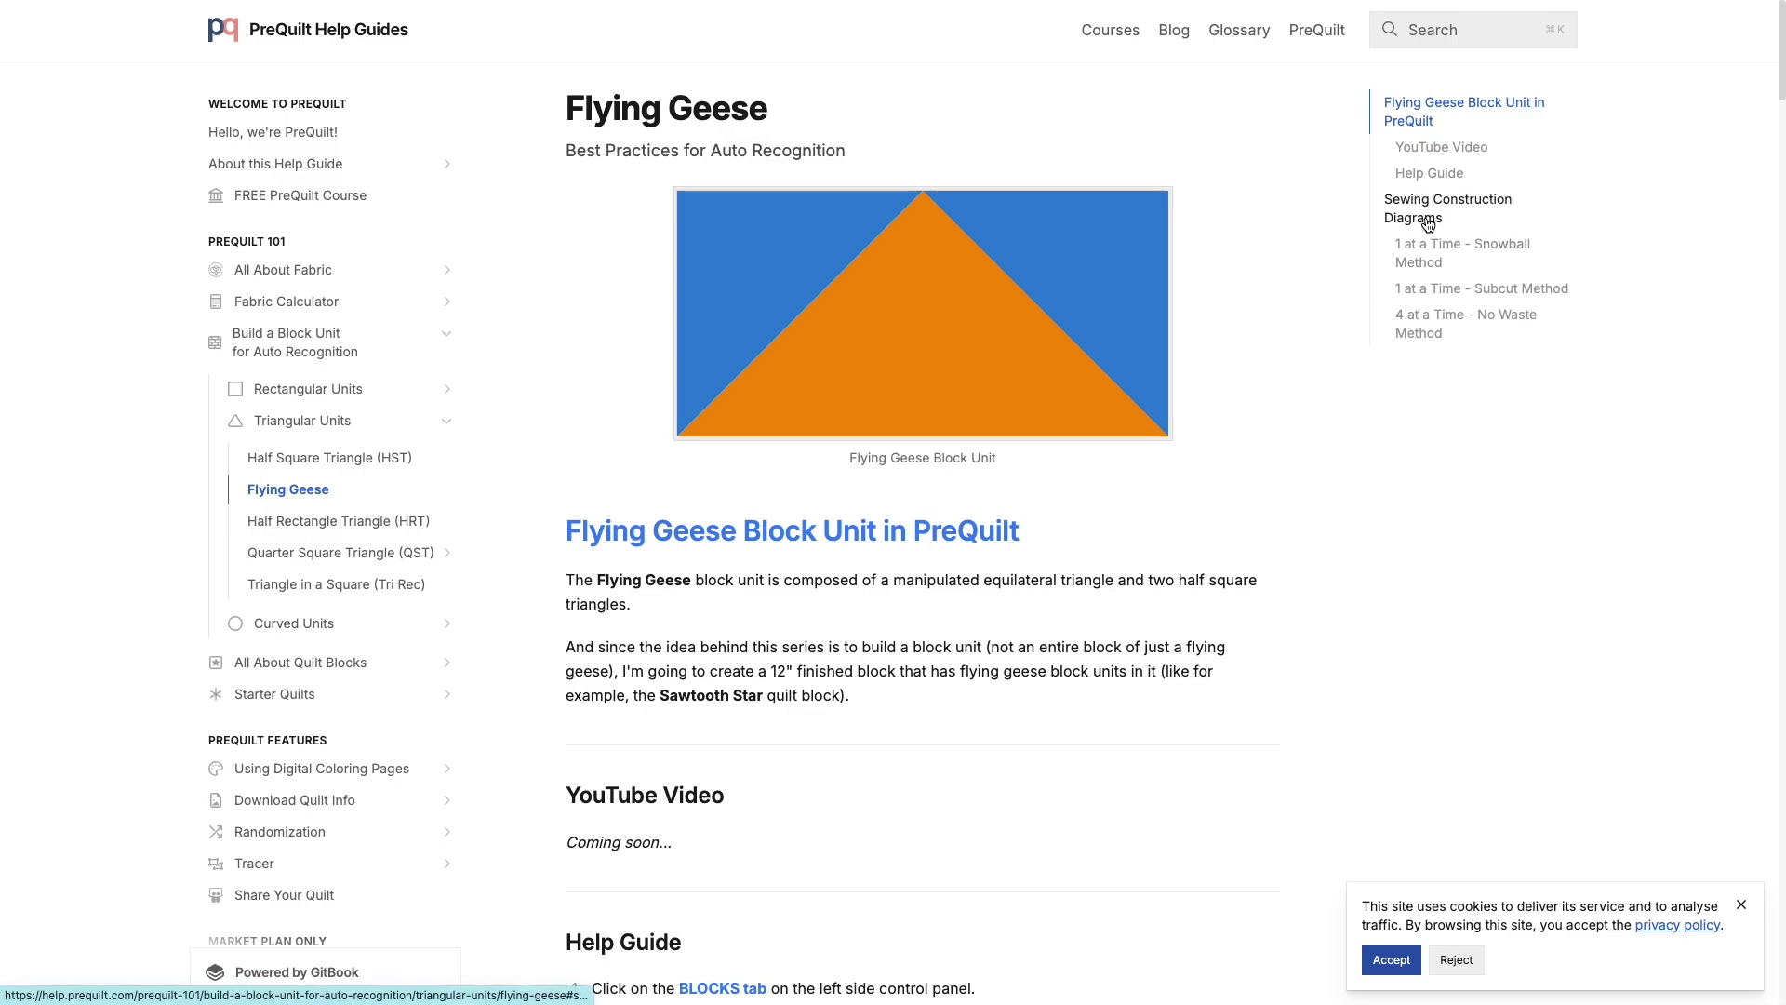
# - Read the 4 at a Time - No Waste Method steps through to the PDF attachment
pyautogui.click(1418, 328)
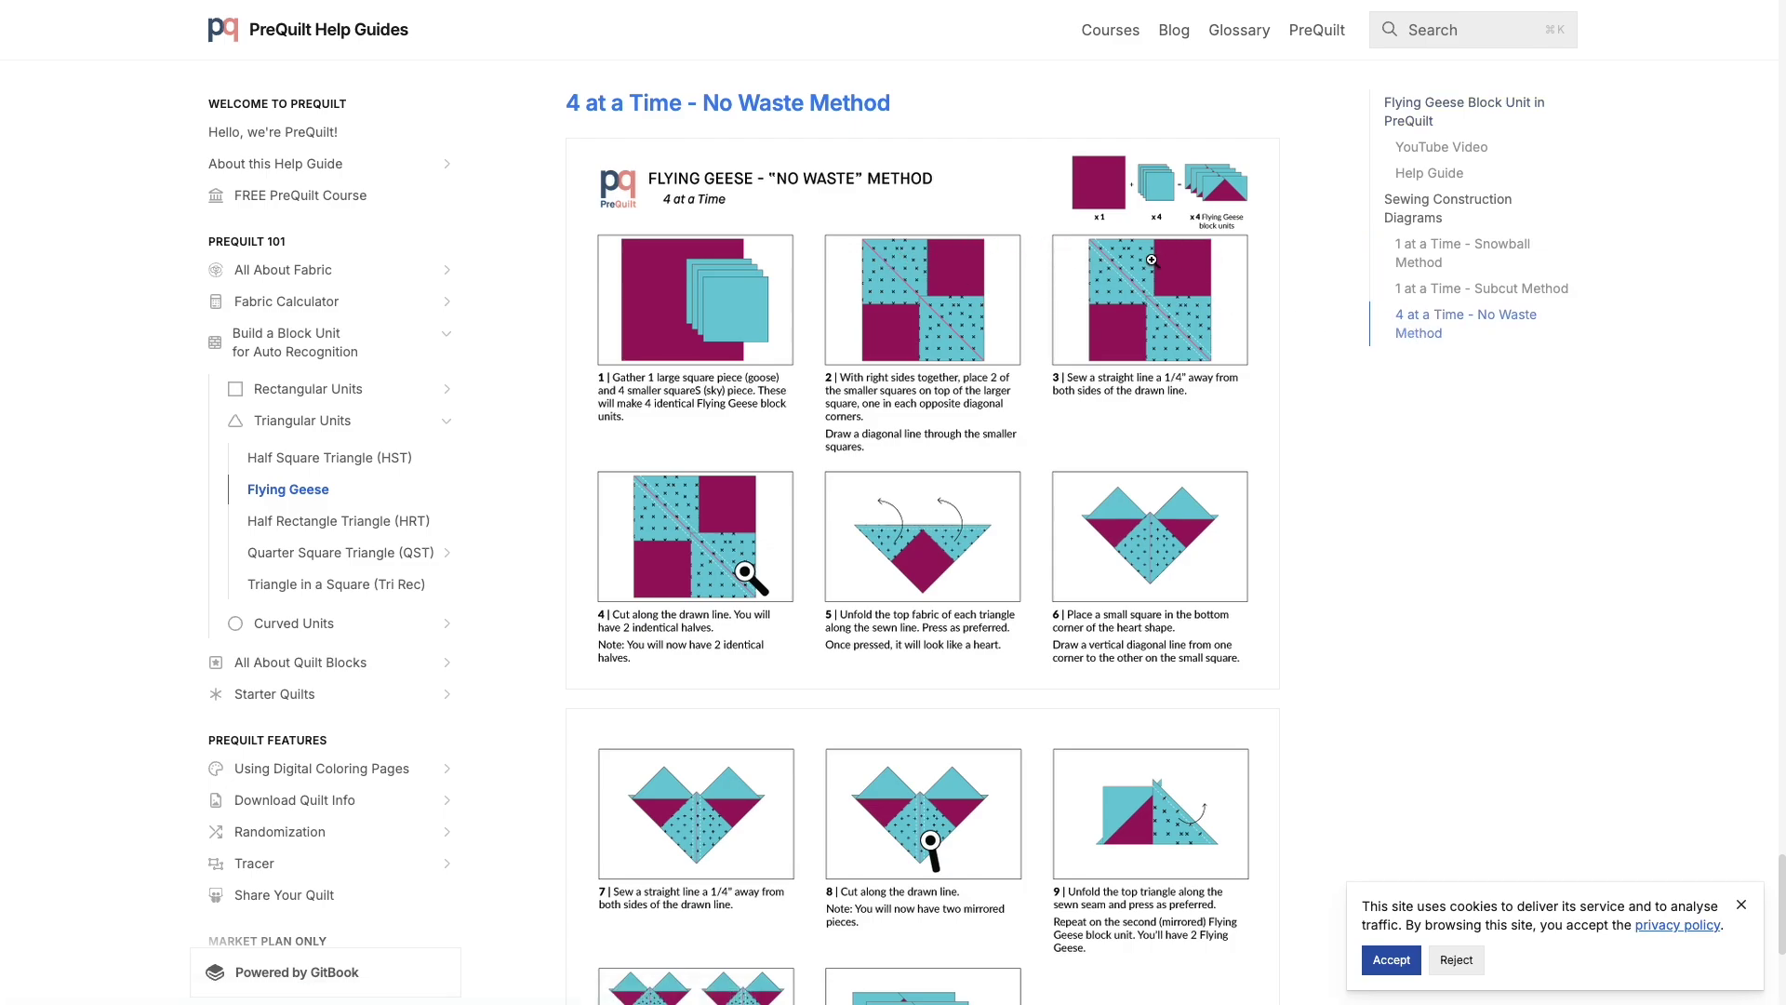
pyautogui.scroll(-1, 1213, 394)
pyautogui.scroll(-5, 1213, 395)
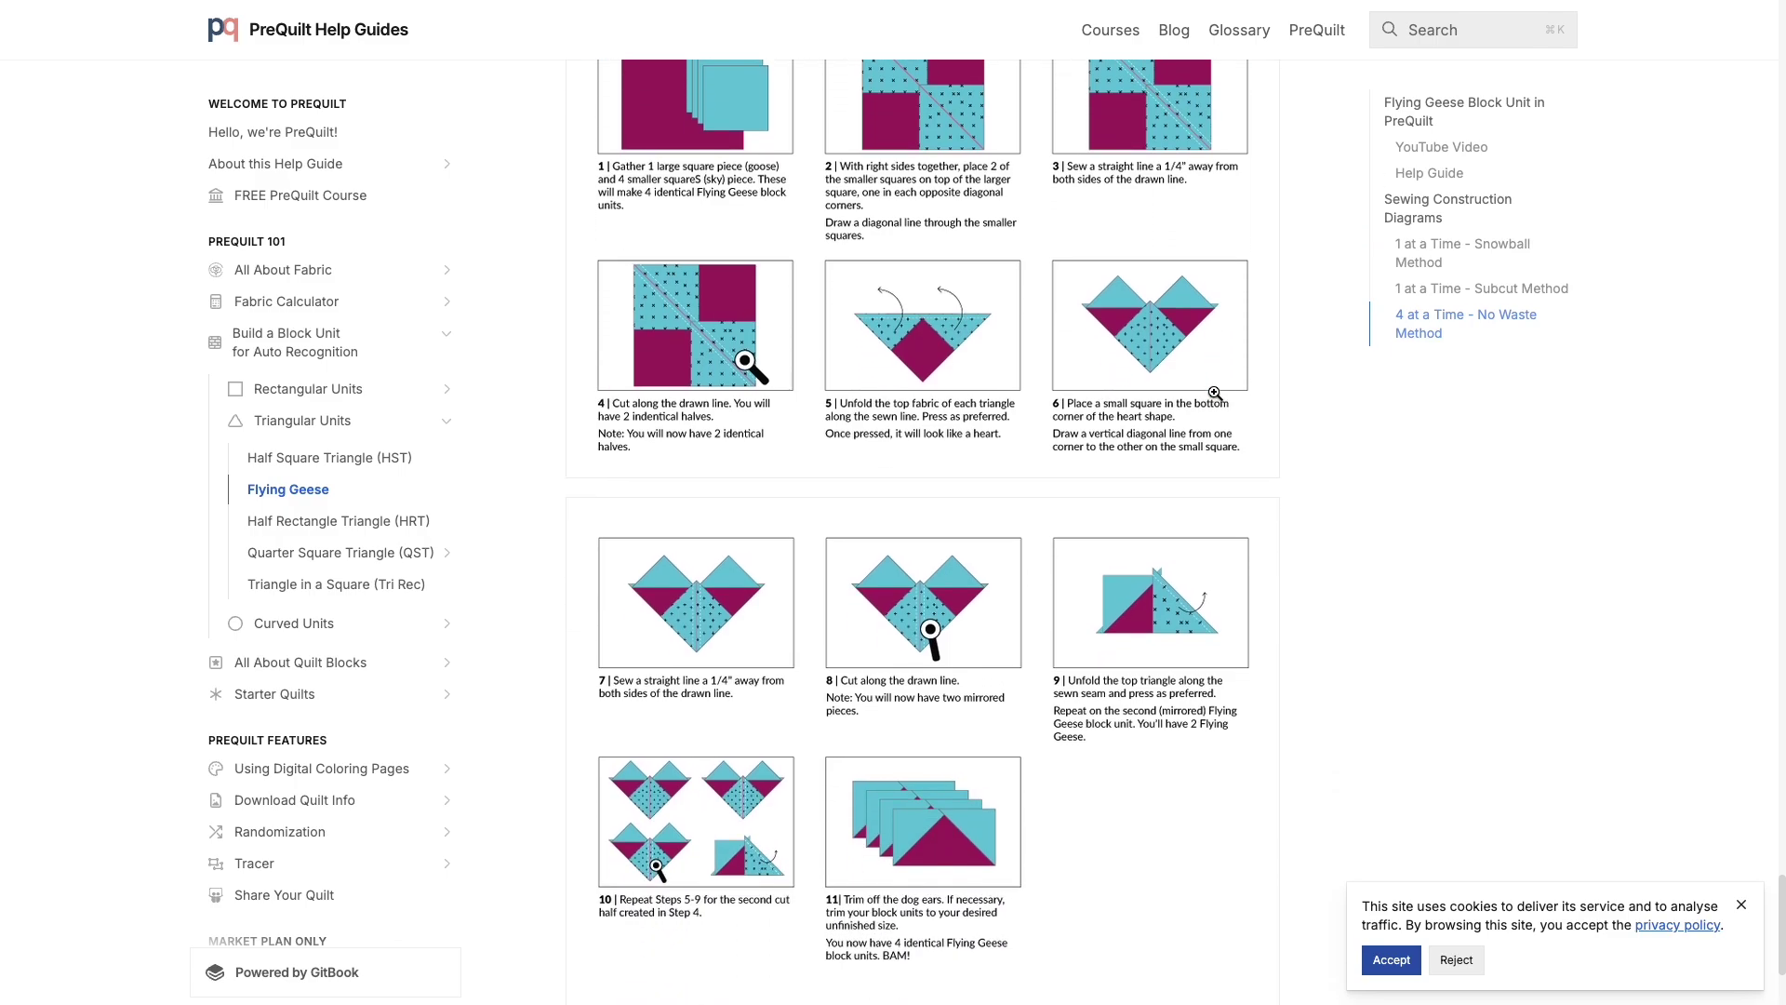
pyautogui.scroll(-1, 1215, 392)
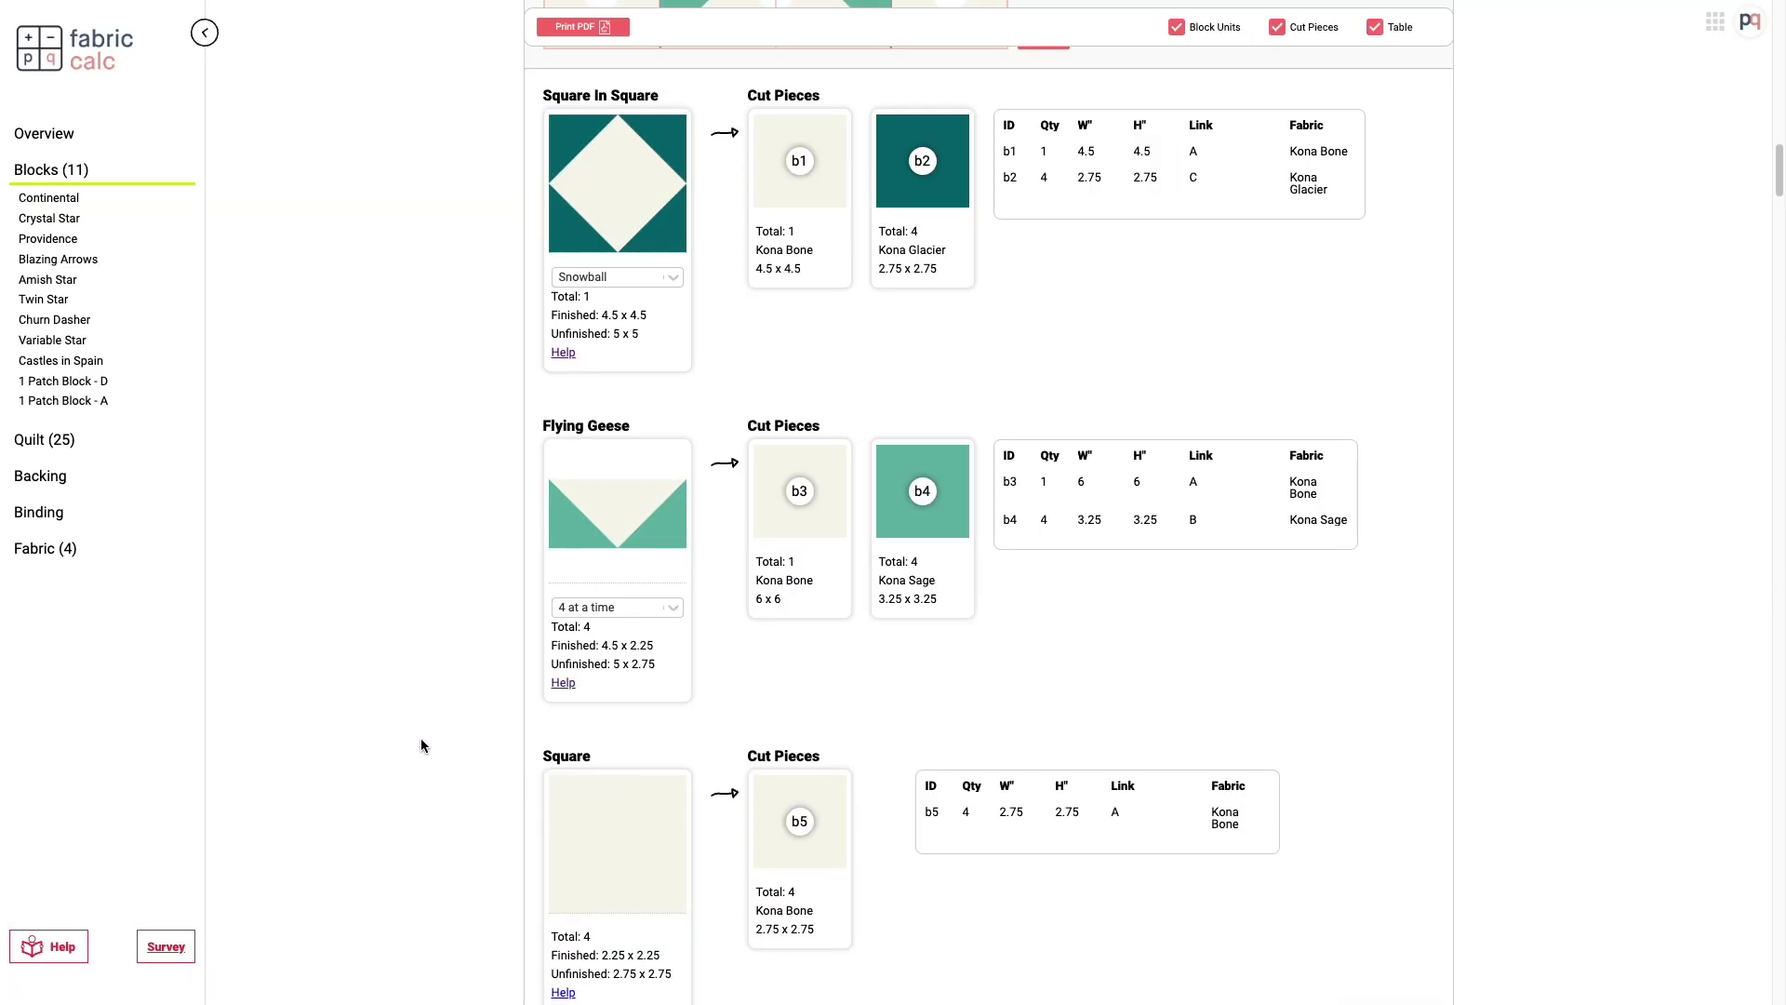
# - Expand the Continental block into a labelled blowout diagram
pyautogui.scroll(5, 420, 721)
pyautogui.scroll(2, 421, 722)
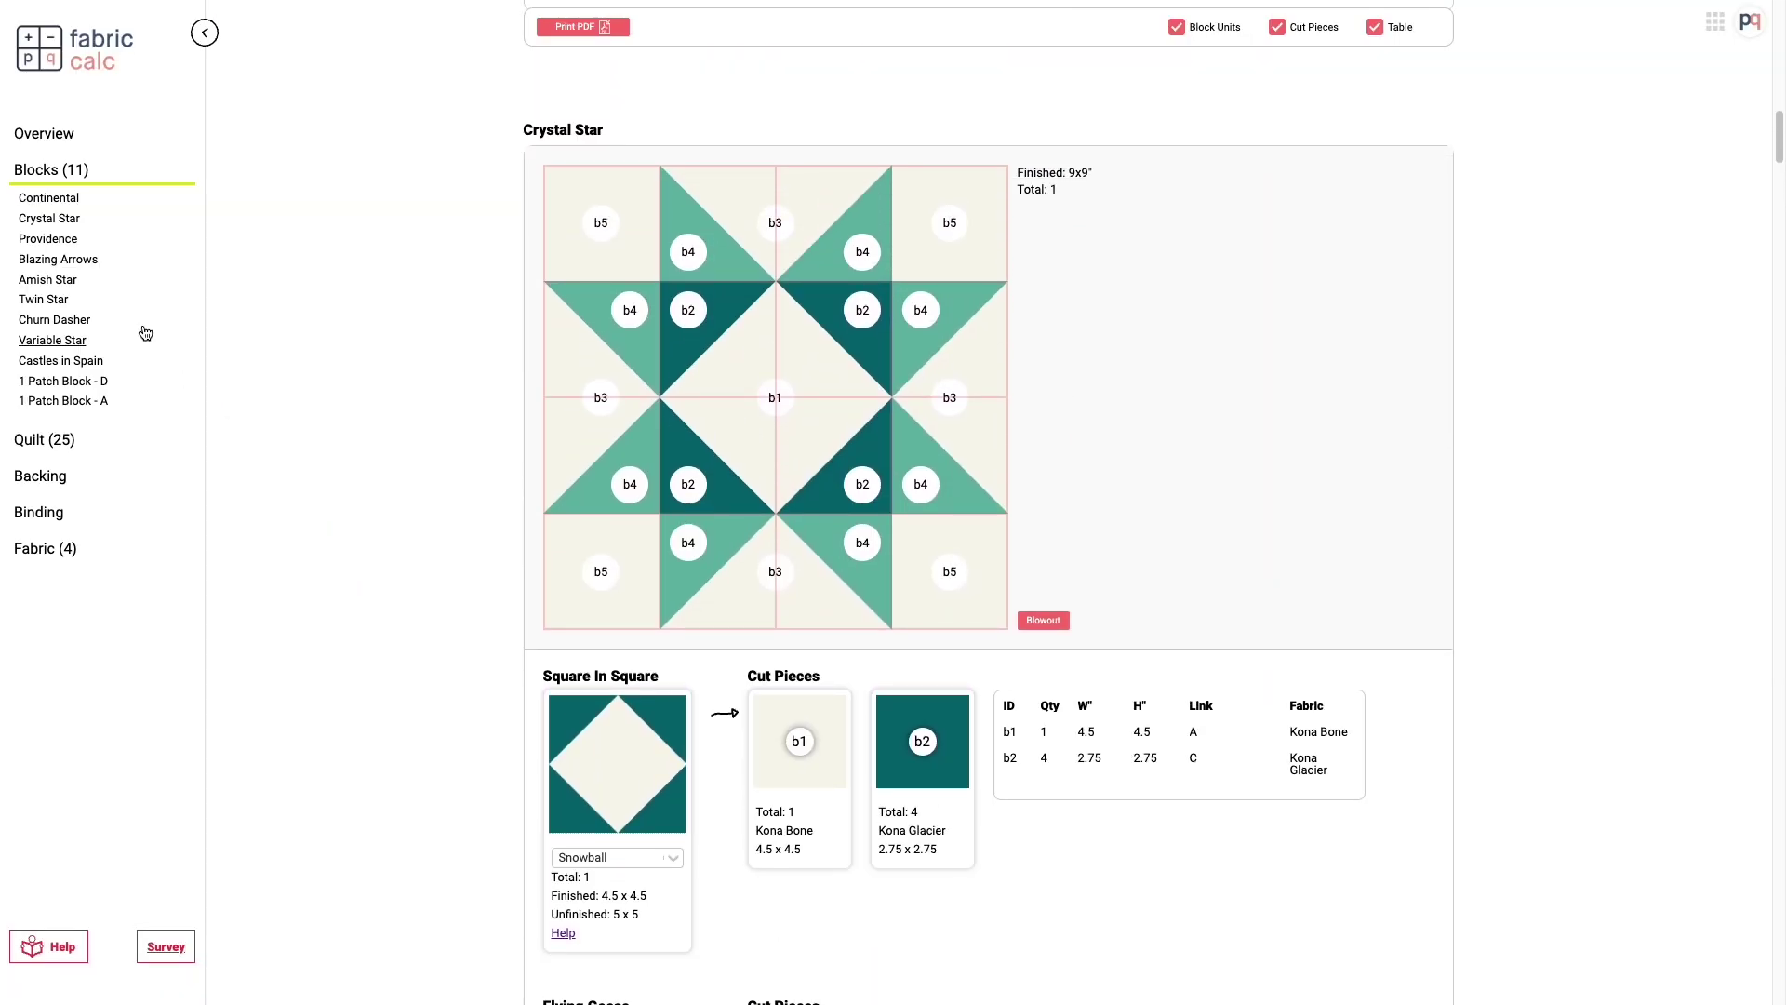
pyautogui.click(56, 207)
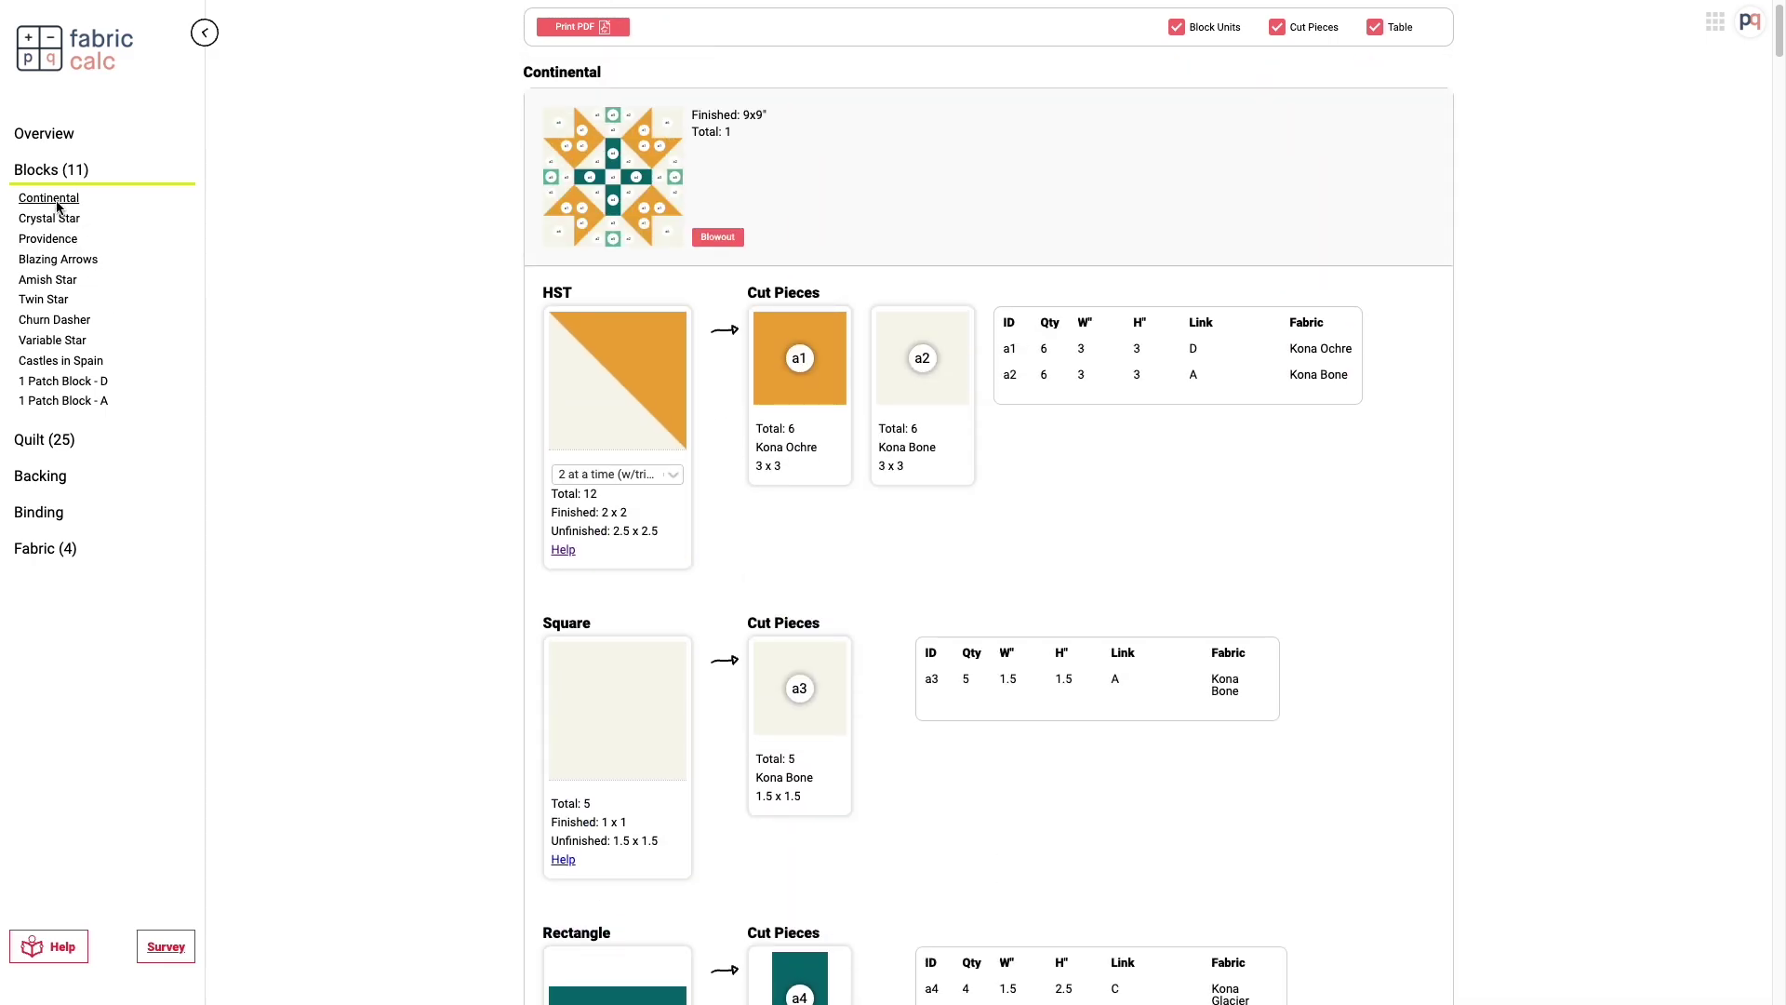
pyautogui.click(738, 240)
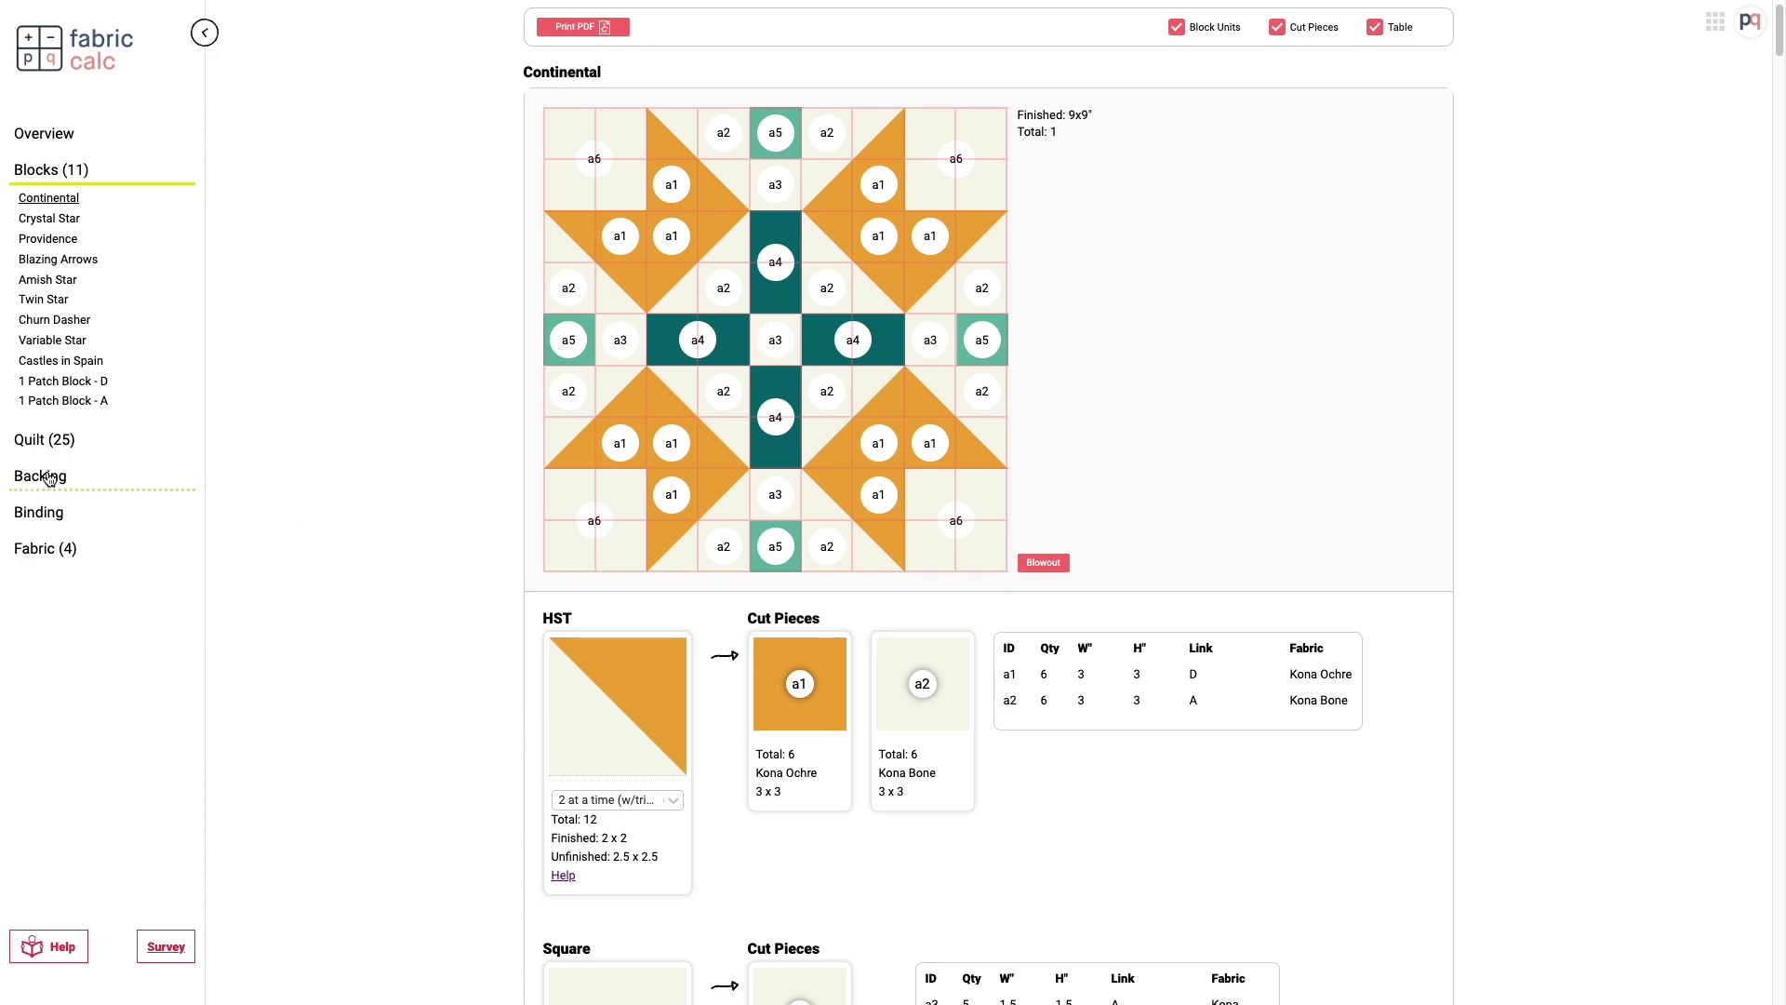
# - View Continental in the quilt, then show Backing at 1.14 yards per seam option
pyautogui.click(54, 441)
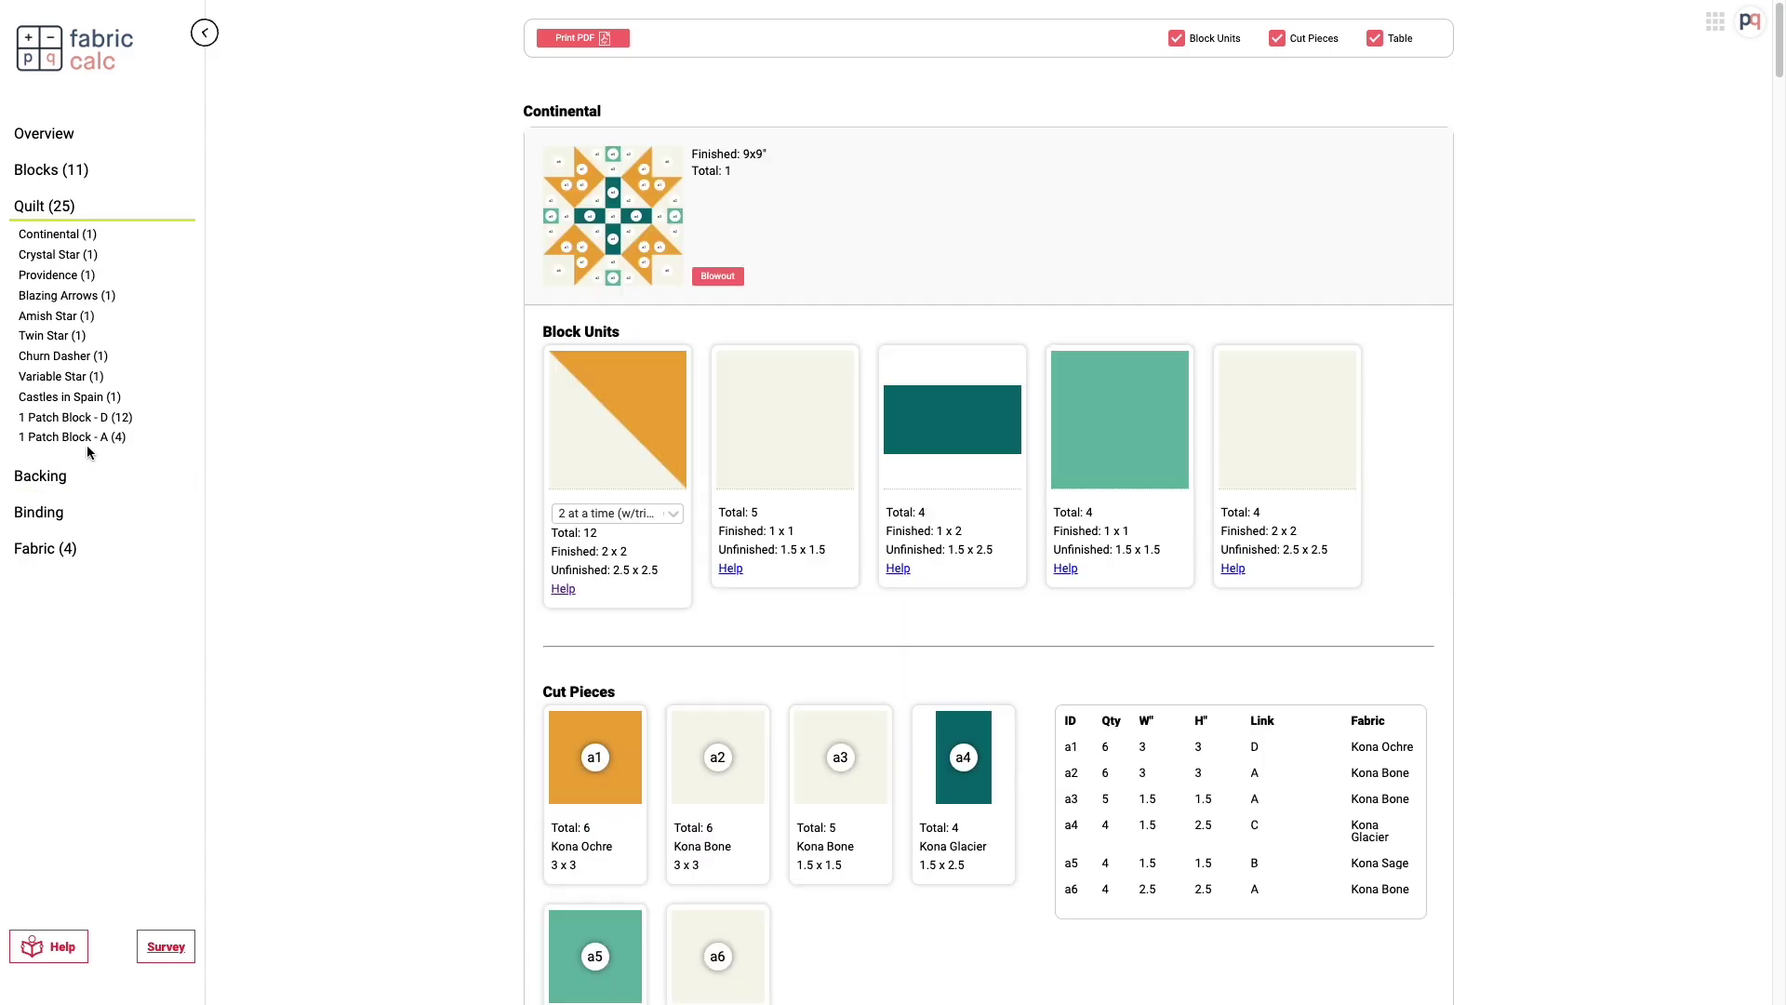
pyautogui.scroll(-2, 484, 755)
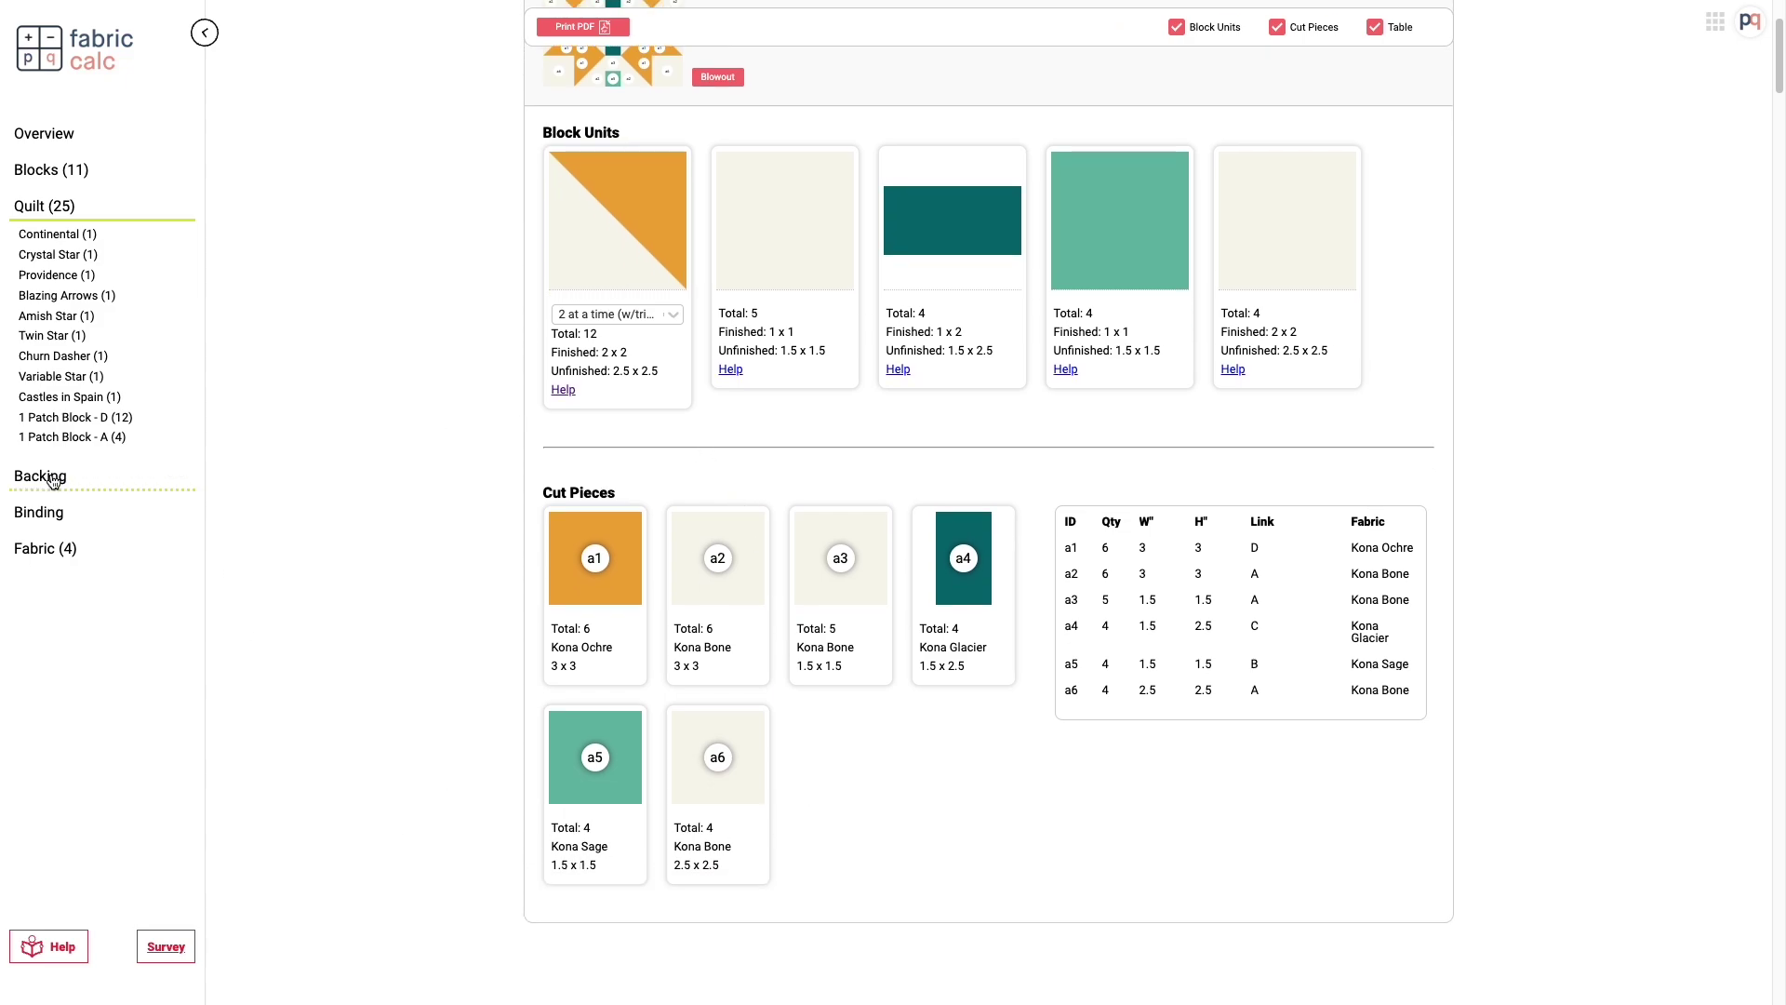
pyautogui.click(42, 476)
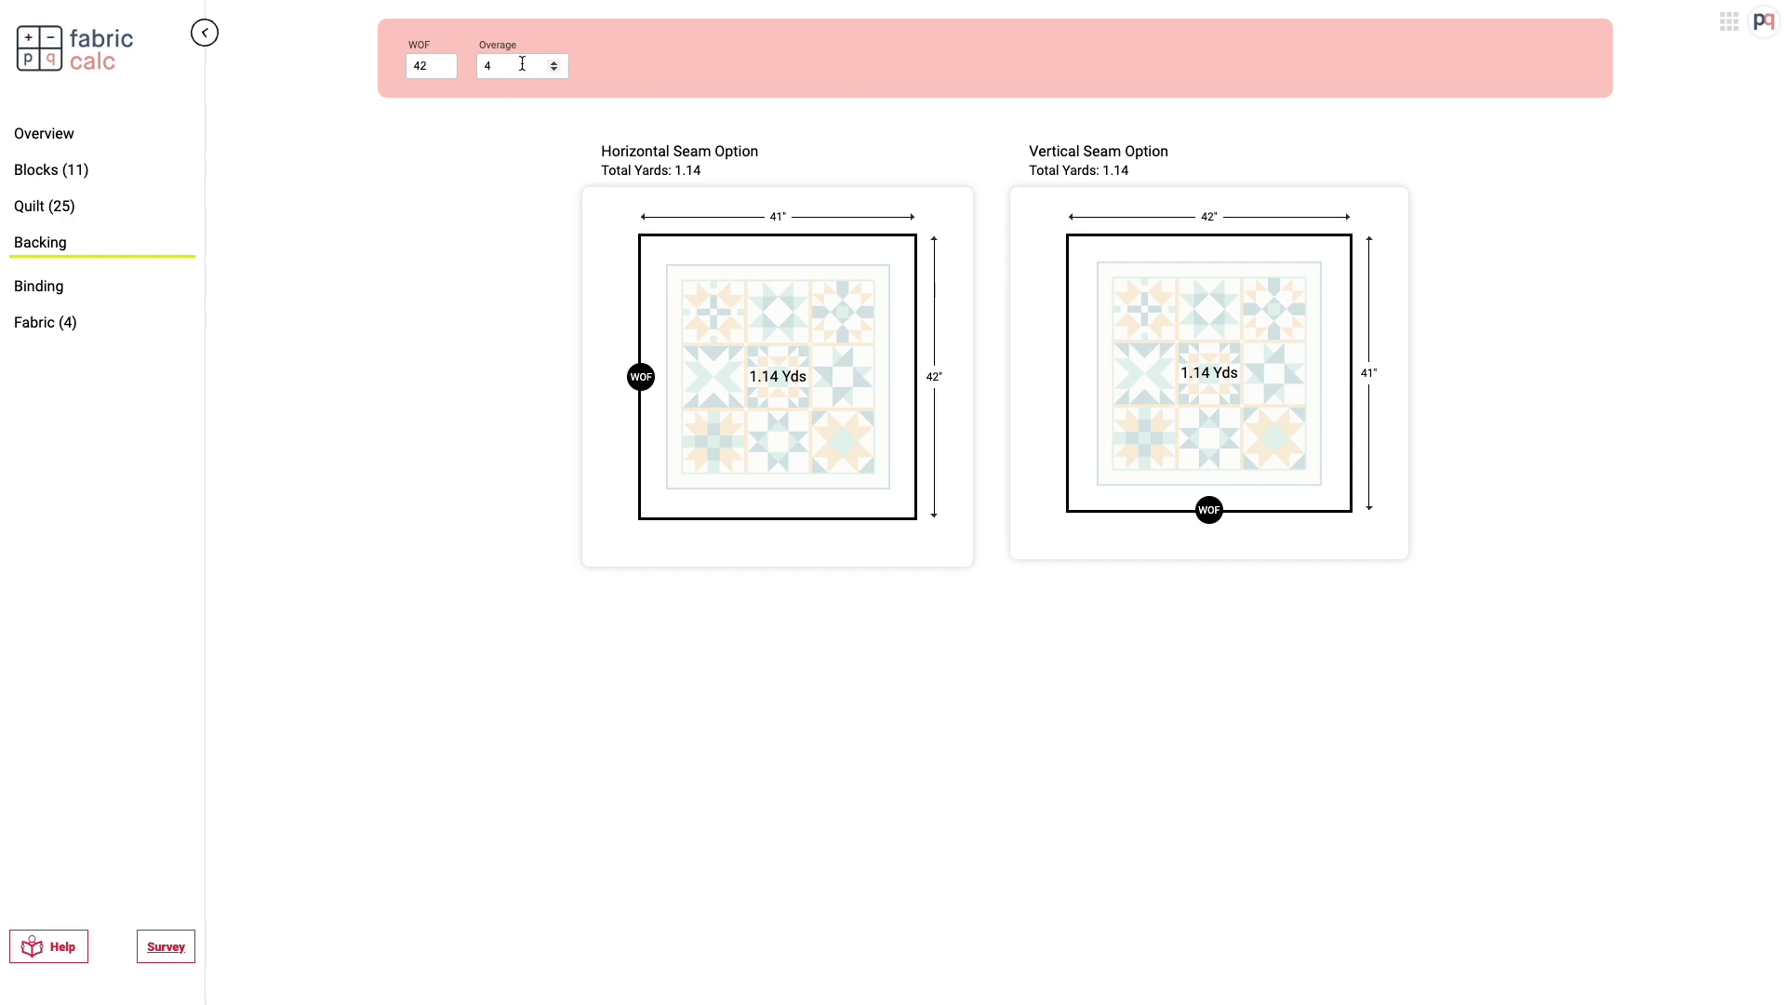
# - Lower backing overage from 4 to 2 (1.03 yards) and move to the Binding page
pyautogui.moveTo(522, 63); pyautogui.dragTo(481, 70)
pyautogui.write('2')
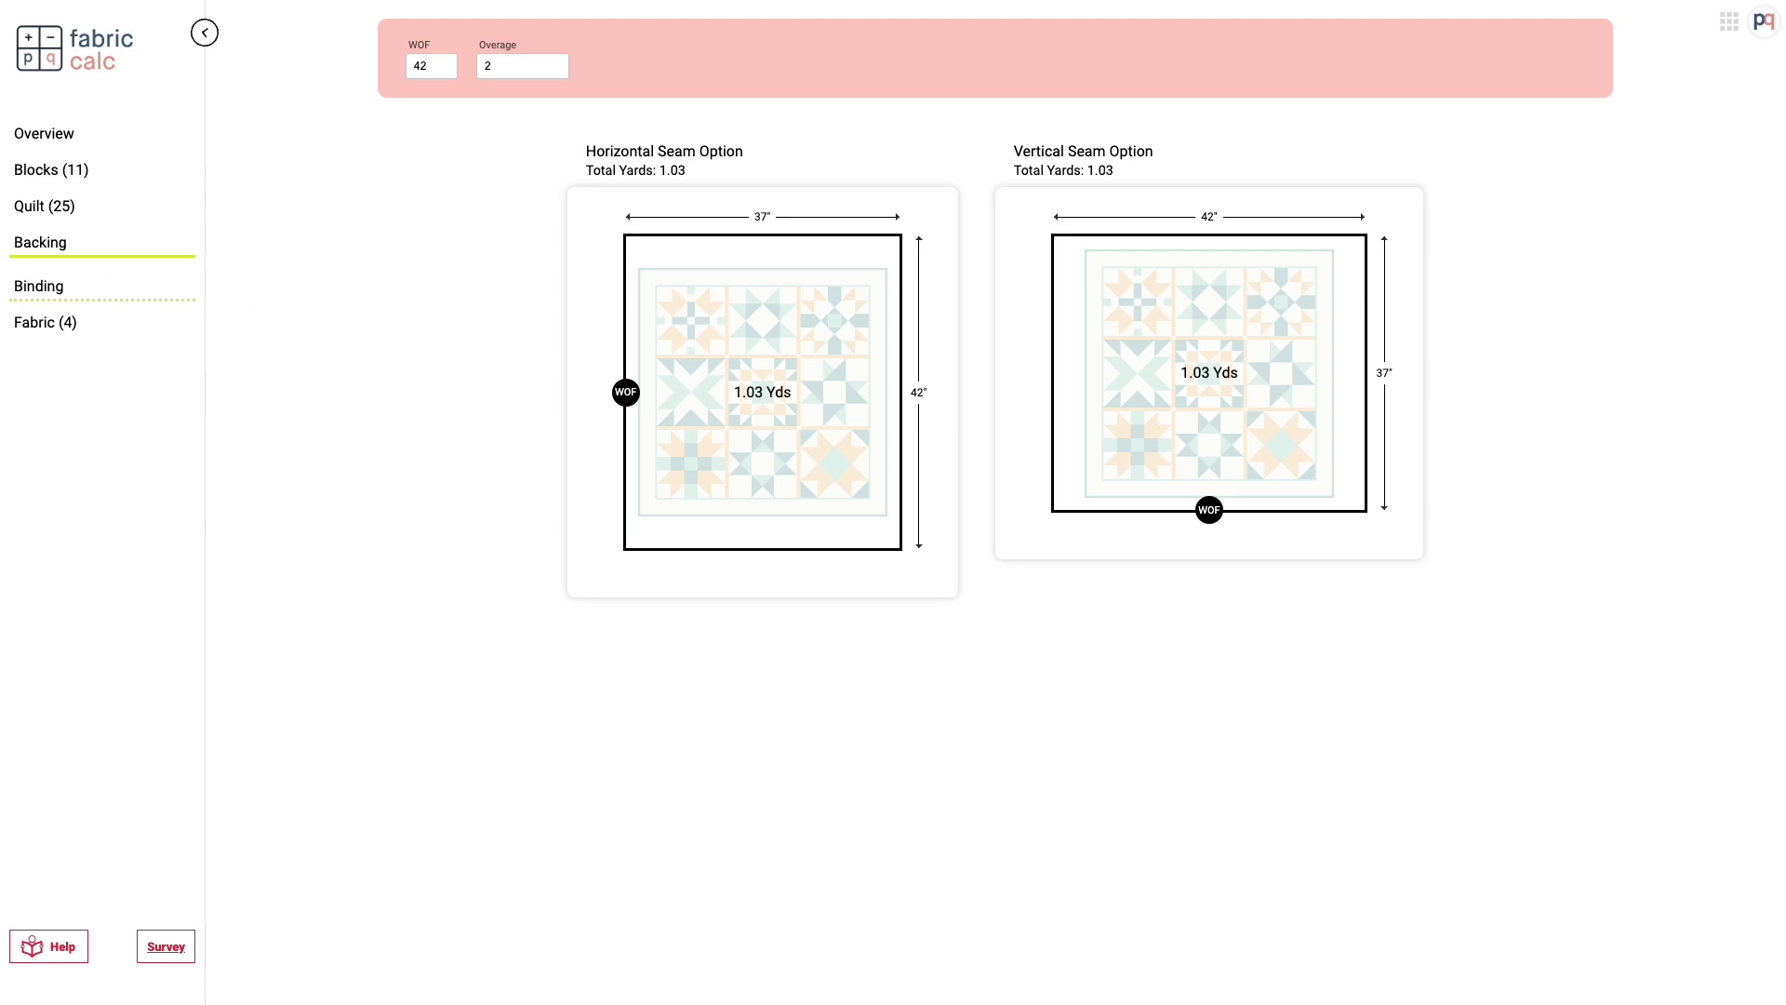
pyautogui.click(41, 287)
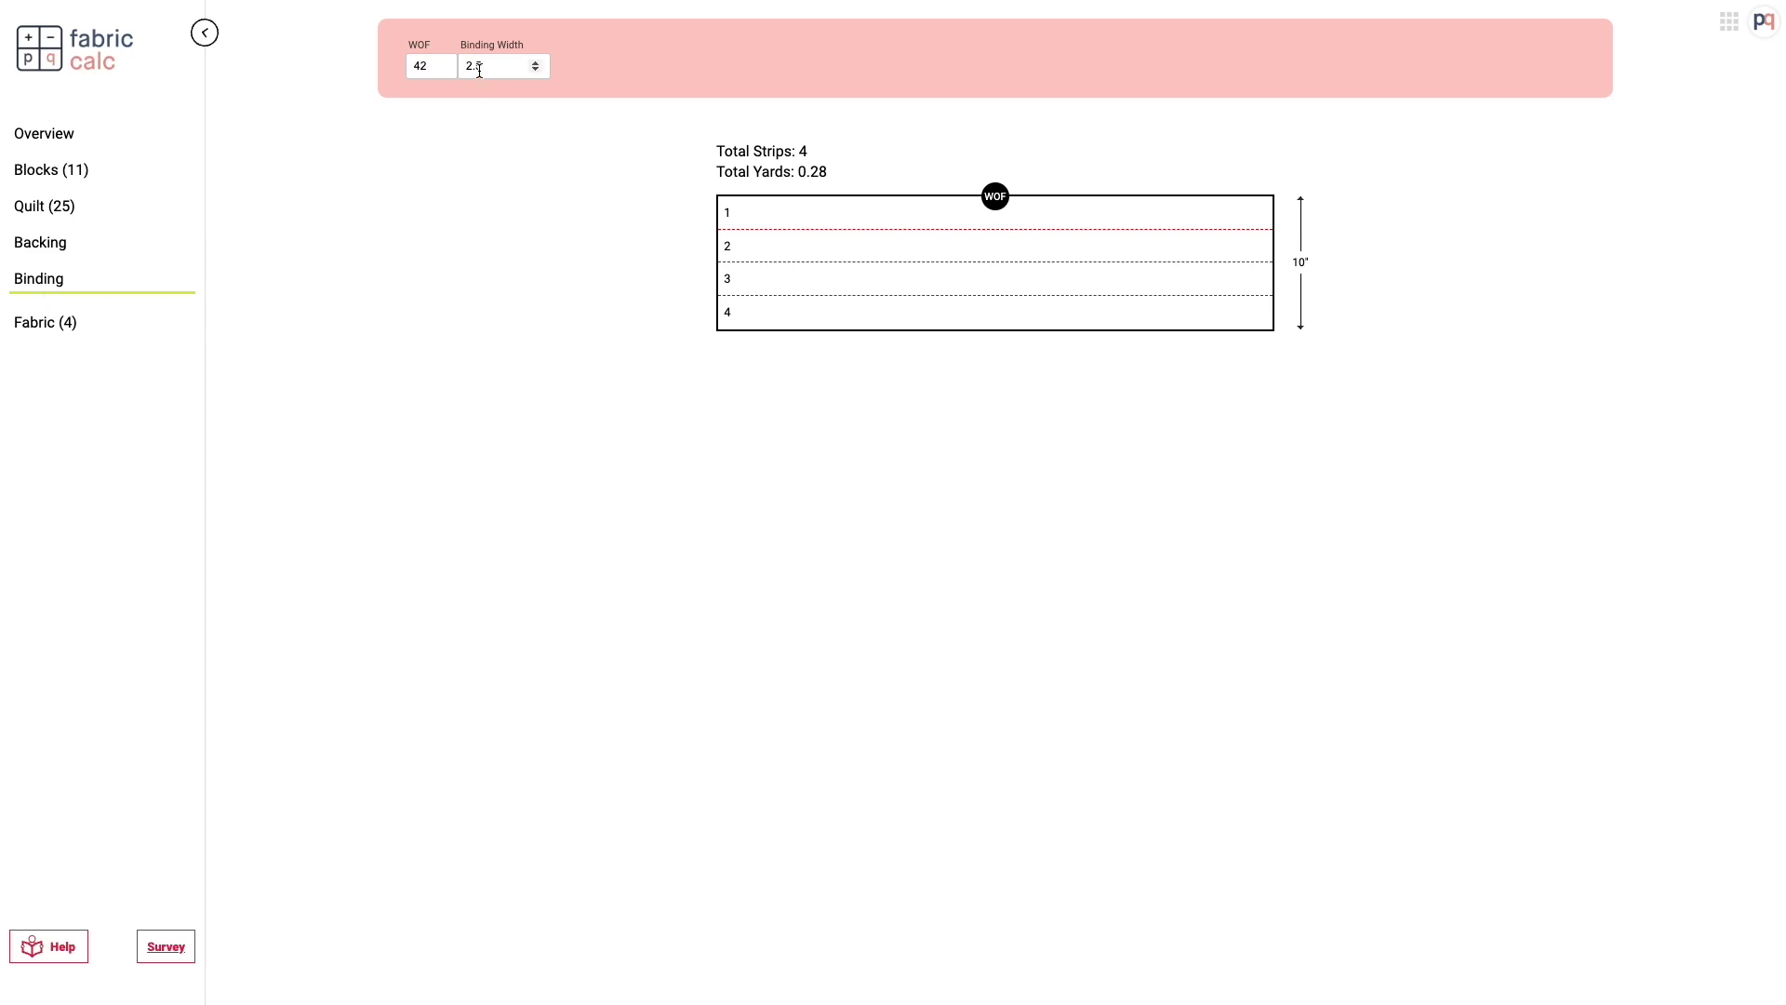
# - Set binding width to 2.25 (4 strips, 0.25 yards) and return to the Overview
pyautogui.moveTo(475, 67); pyautogui.dragTo(489, 68)
pyautogui.write('25')
pyautogui.click(562, 192)
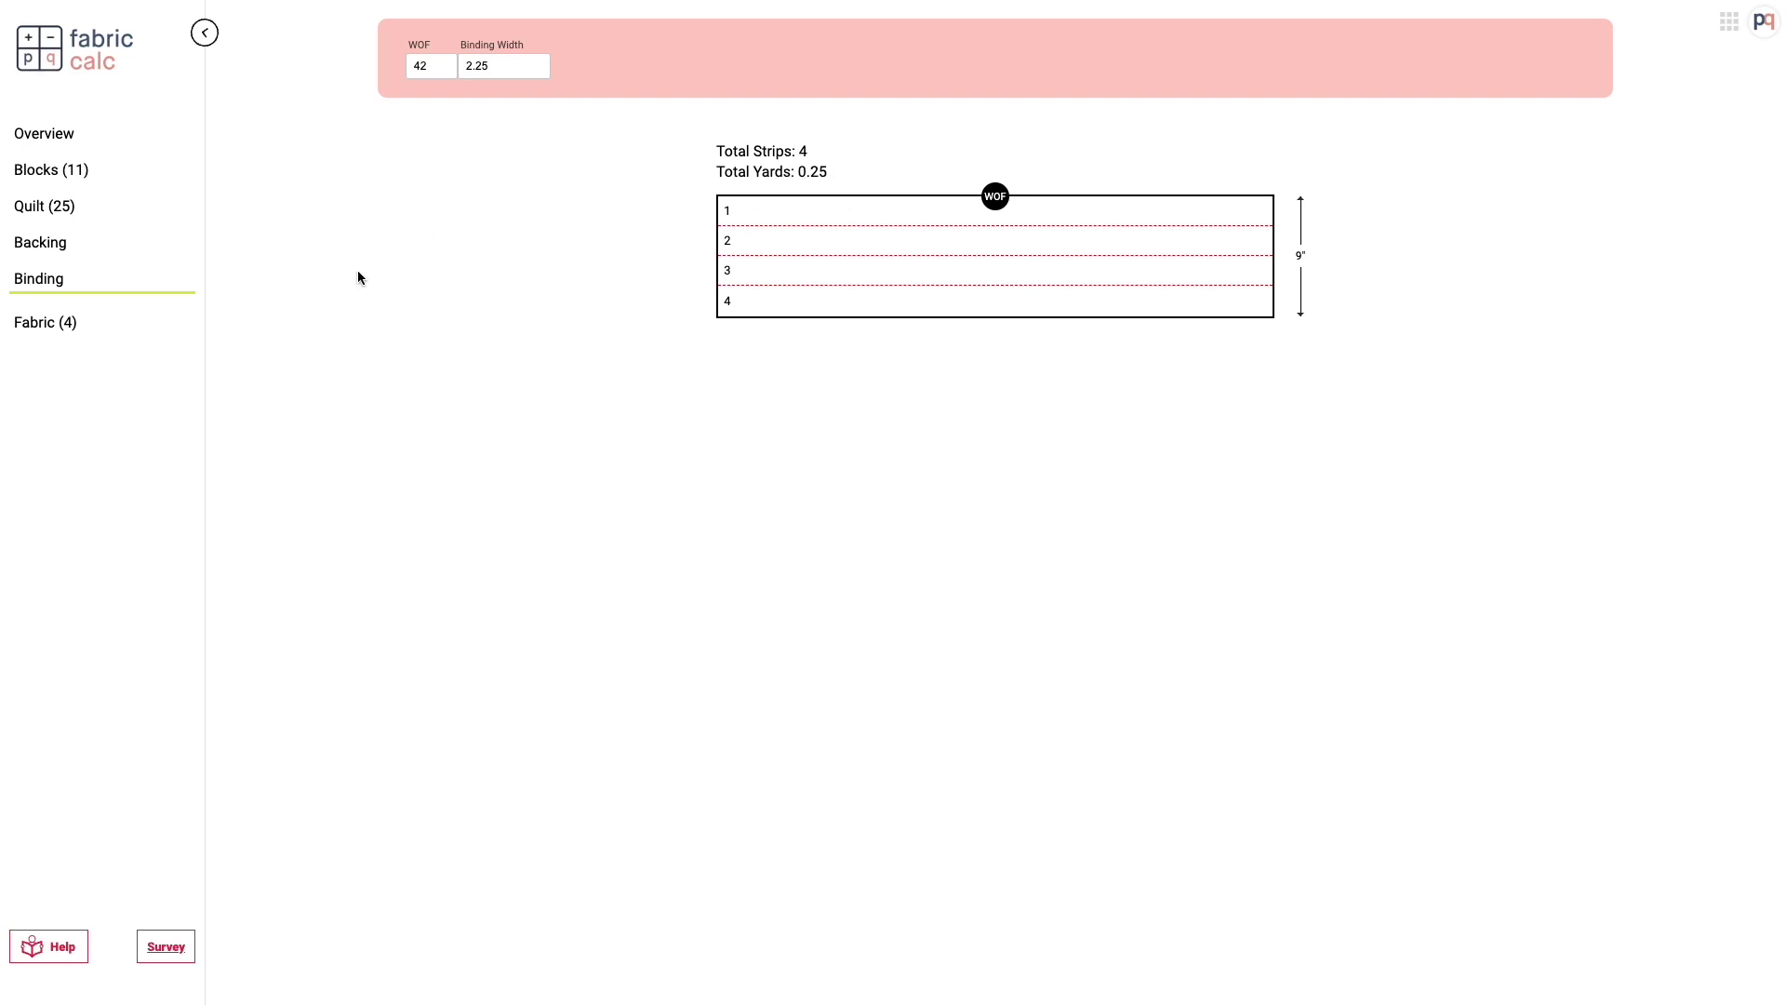
pyautogui.click(74, 136)
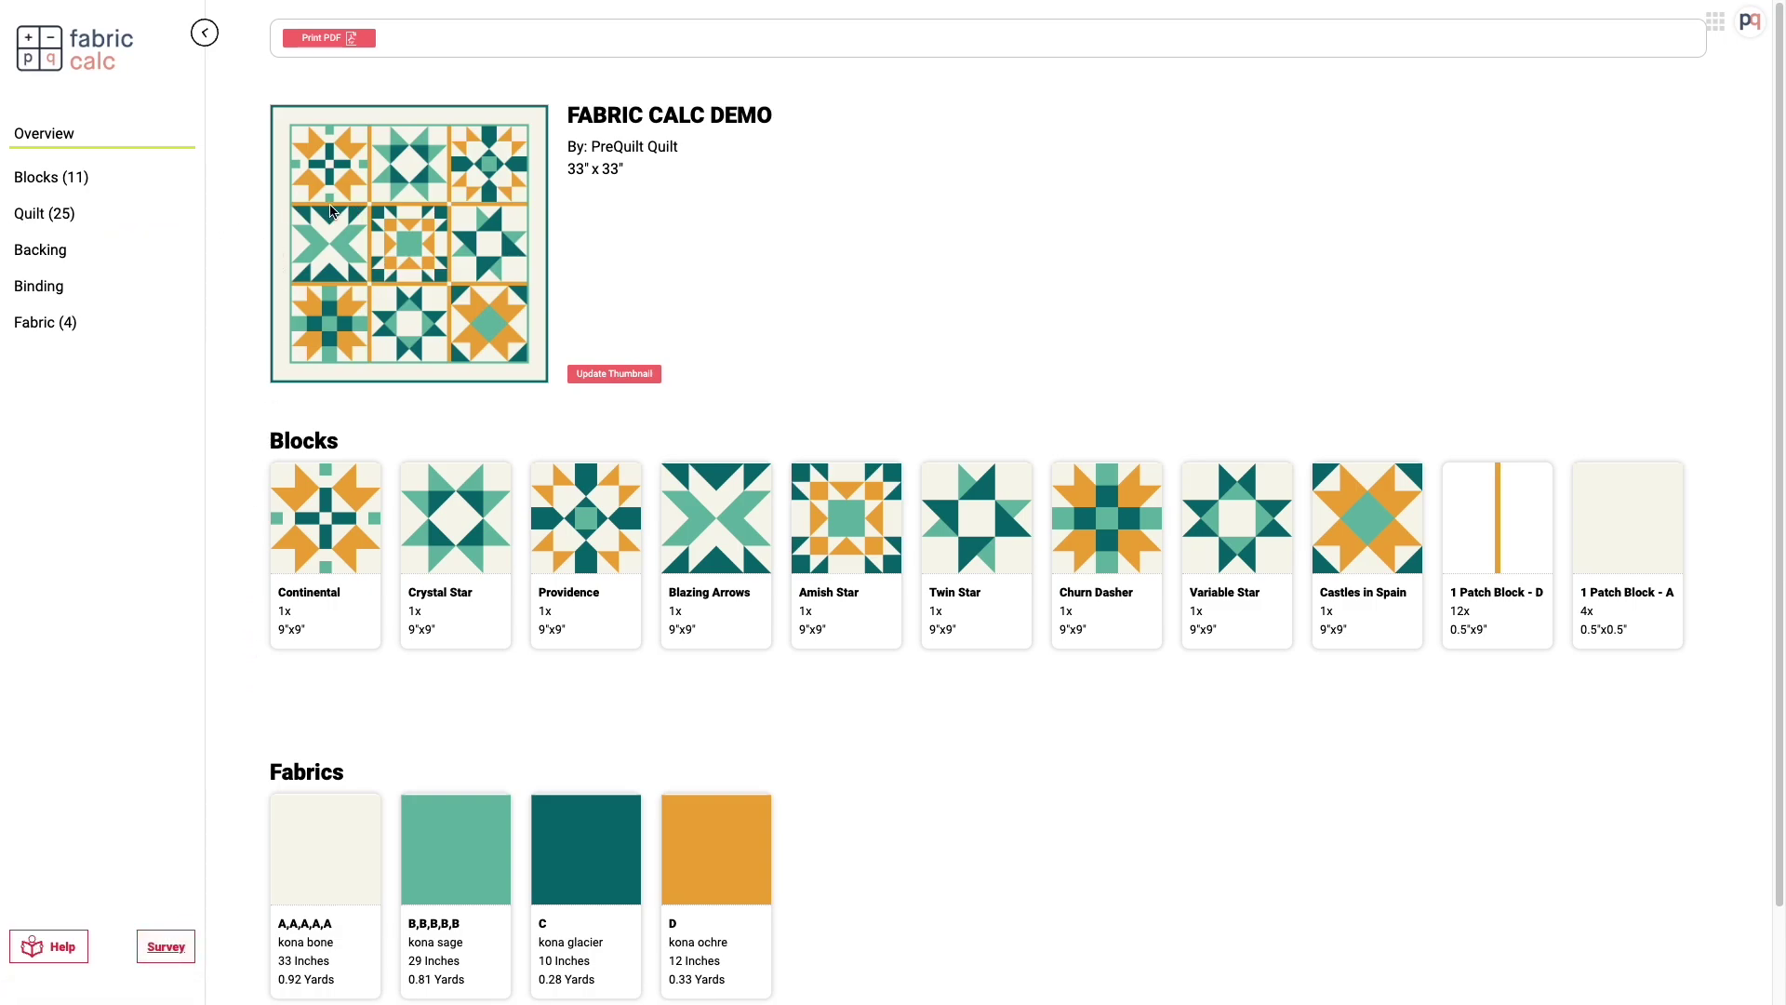
# - From the Blocks page, preview the 19-page Print PDF output and cancel it
pyautogui.click(58, 183)
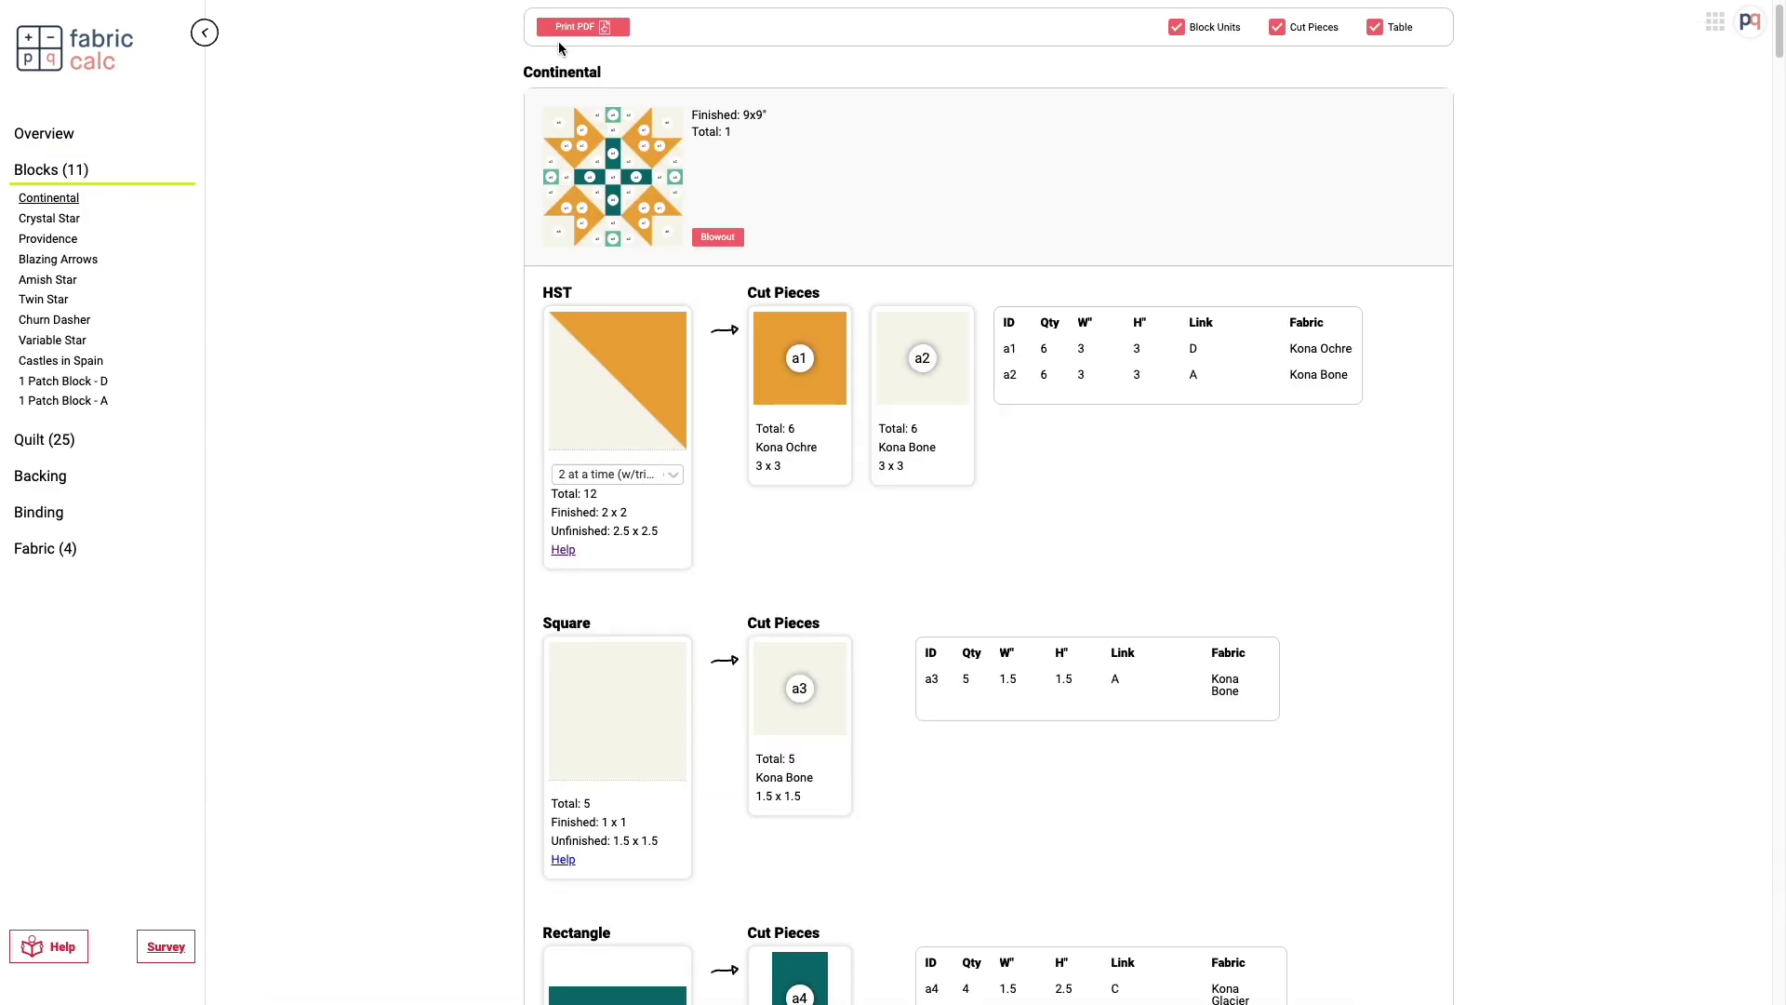
pyautogui.click(563, 27)
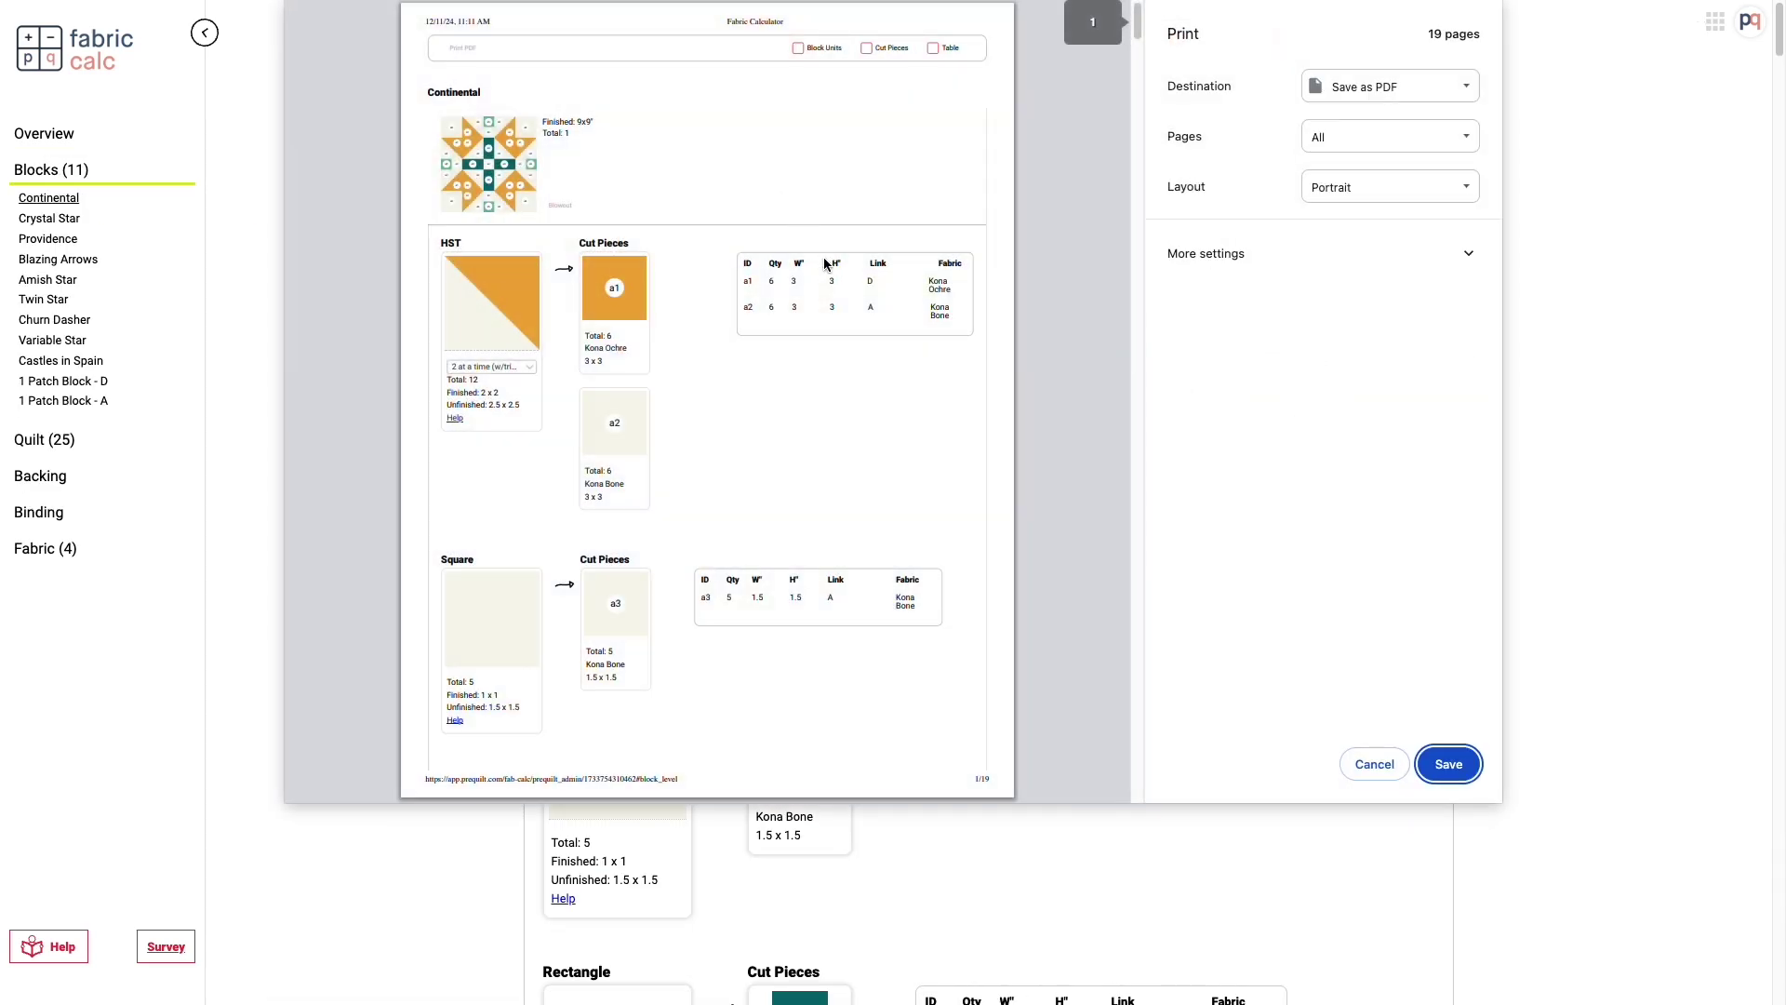
pyautogui.scroll(-14, 636, 393)
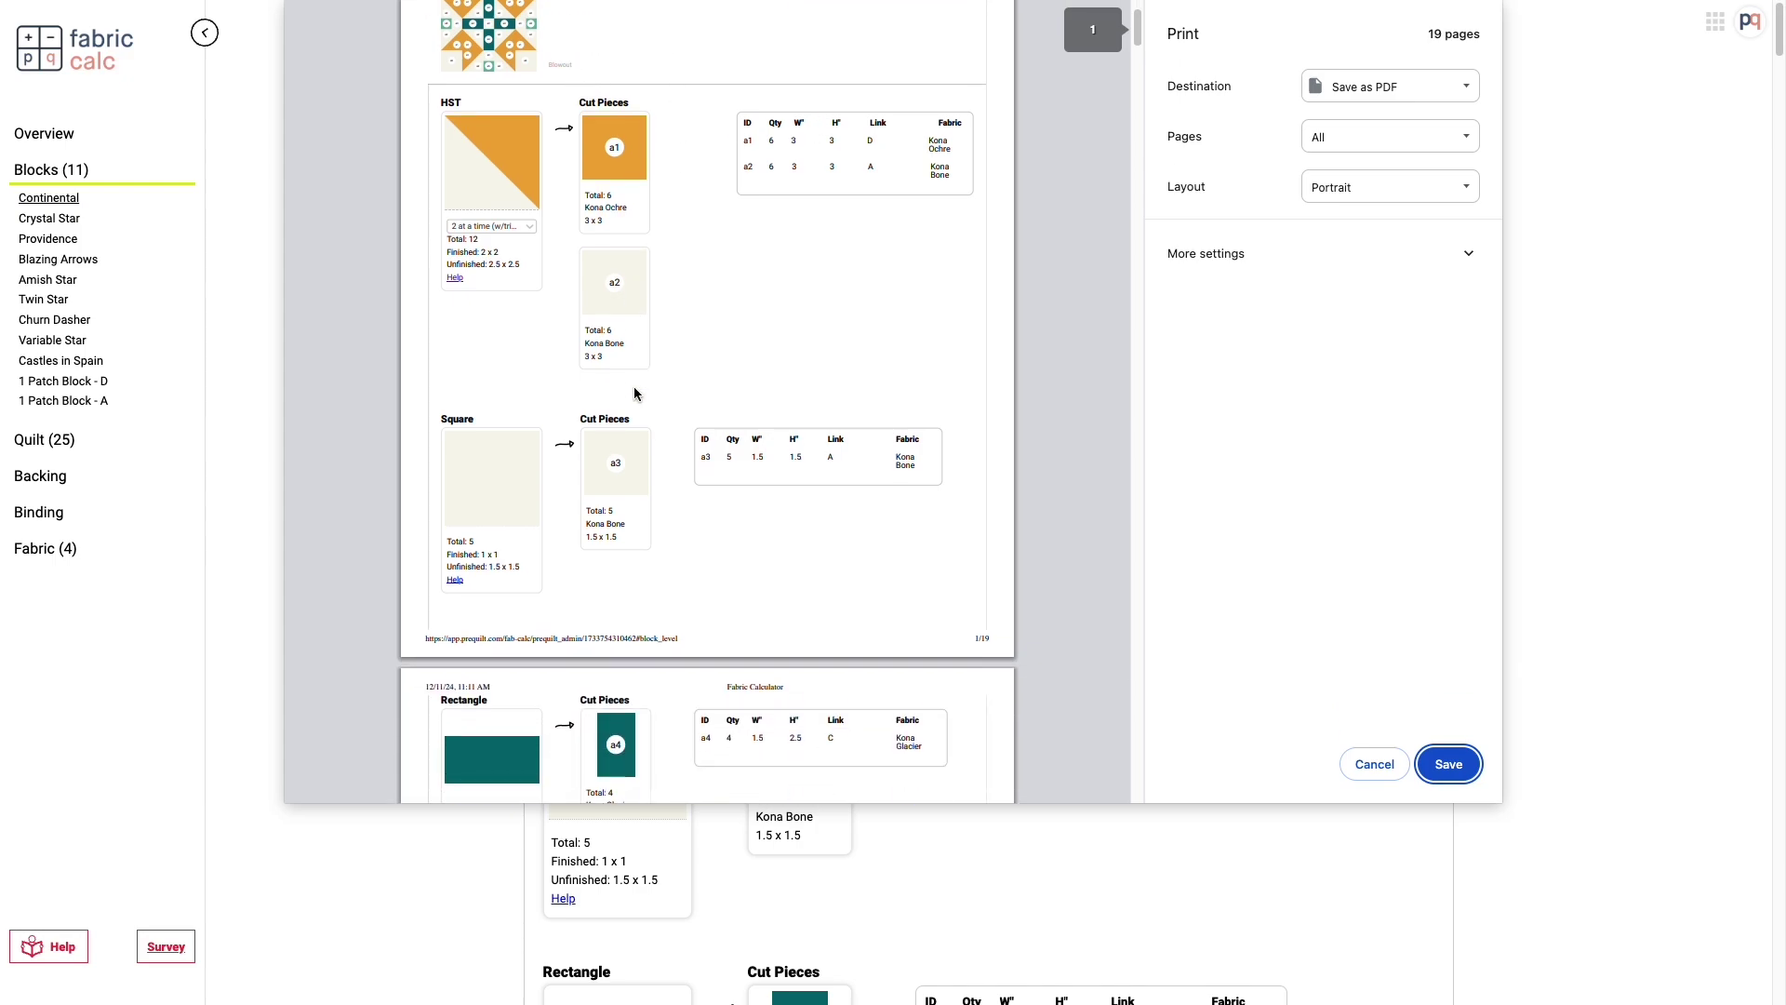
pyautogui.scroll(-14, 633, 387)
pyautogui.scroll(-12, 635, 392)
pyautogui.scroll(-10, 636, 381)
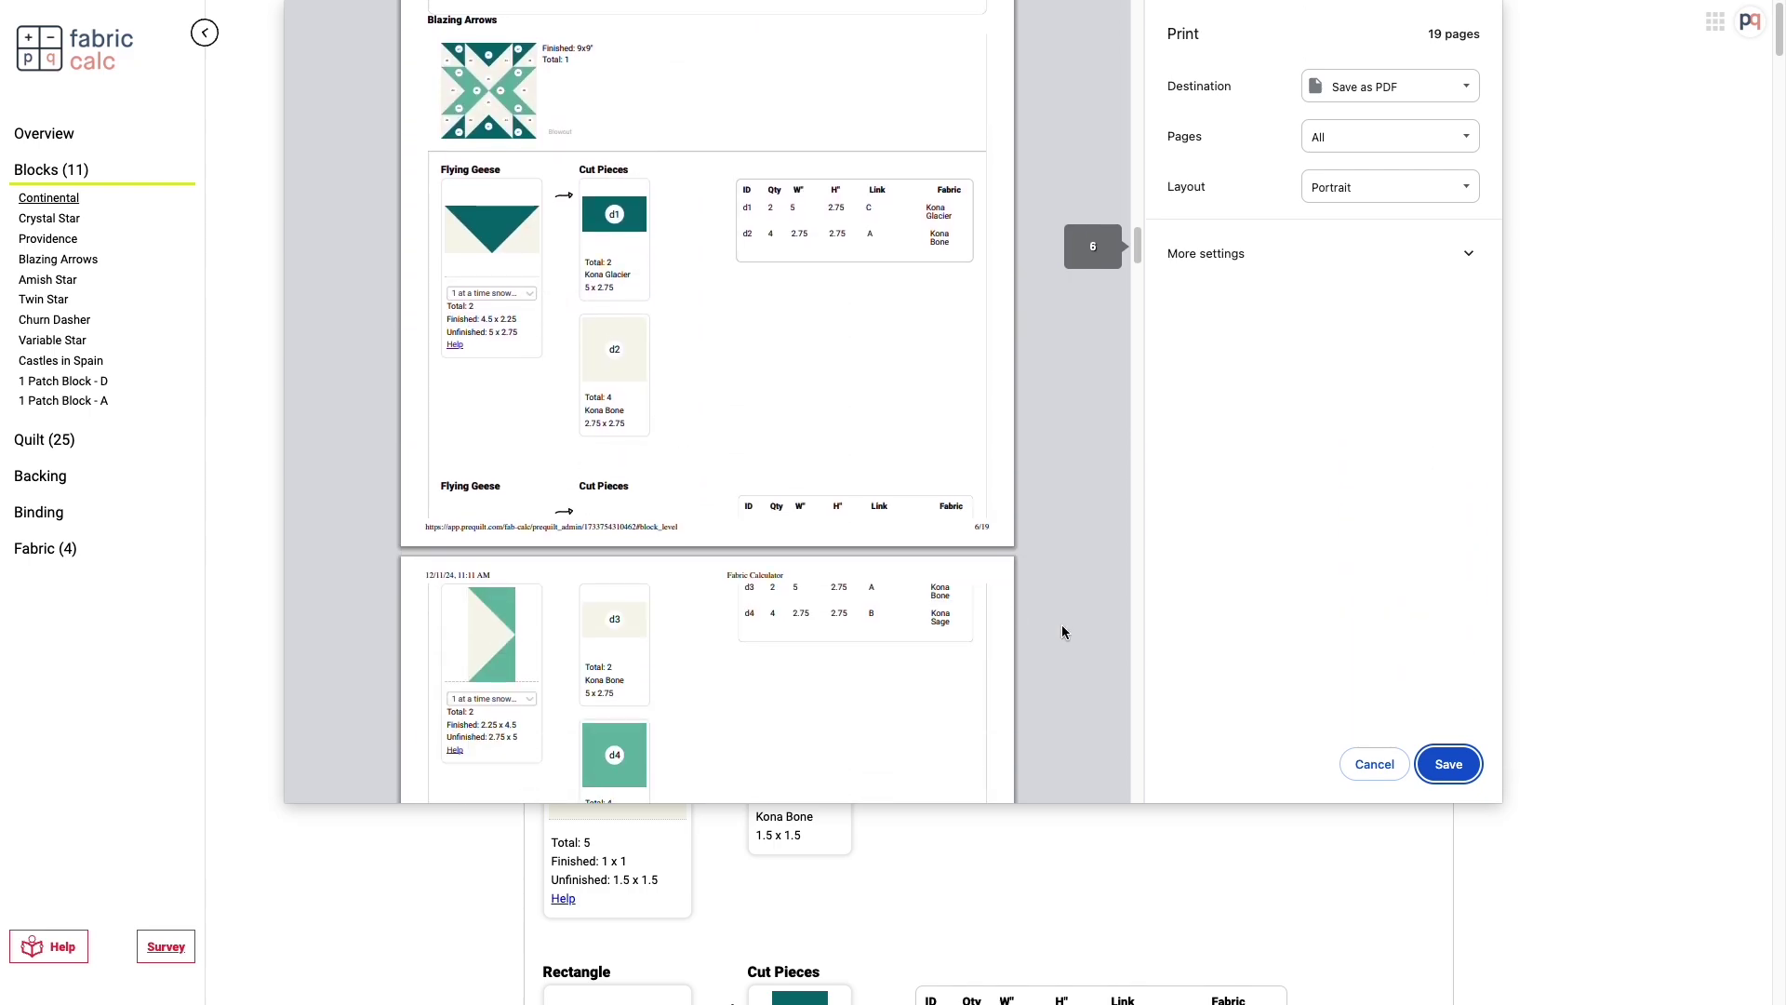
pyautogui.click(1373, 763)
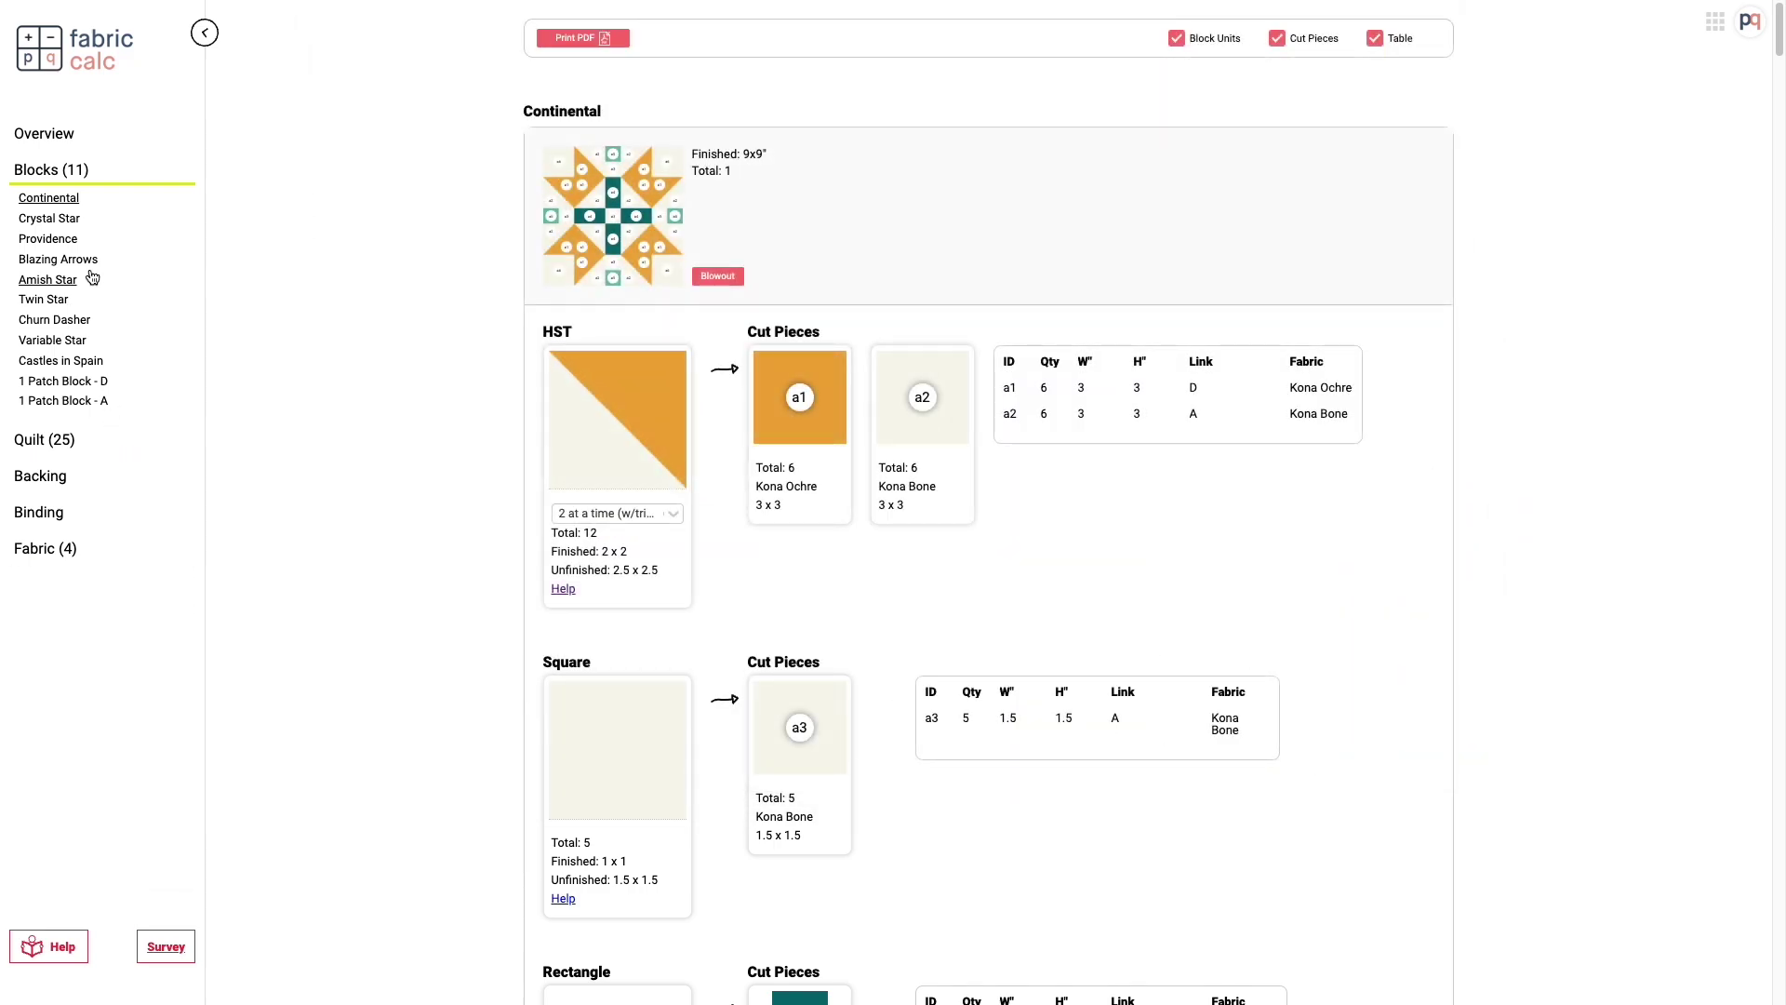
# - Go back to the Overview of the 33" x 33" Fabric Calc Demo quilt
pyautogui.click(34, 136)
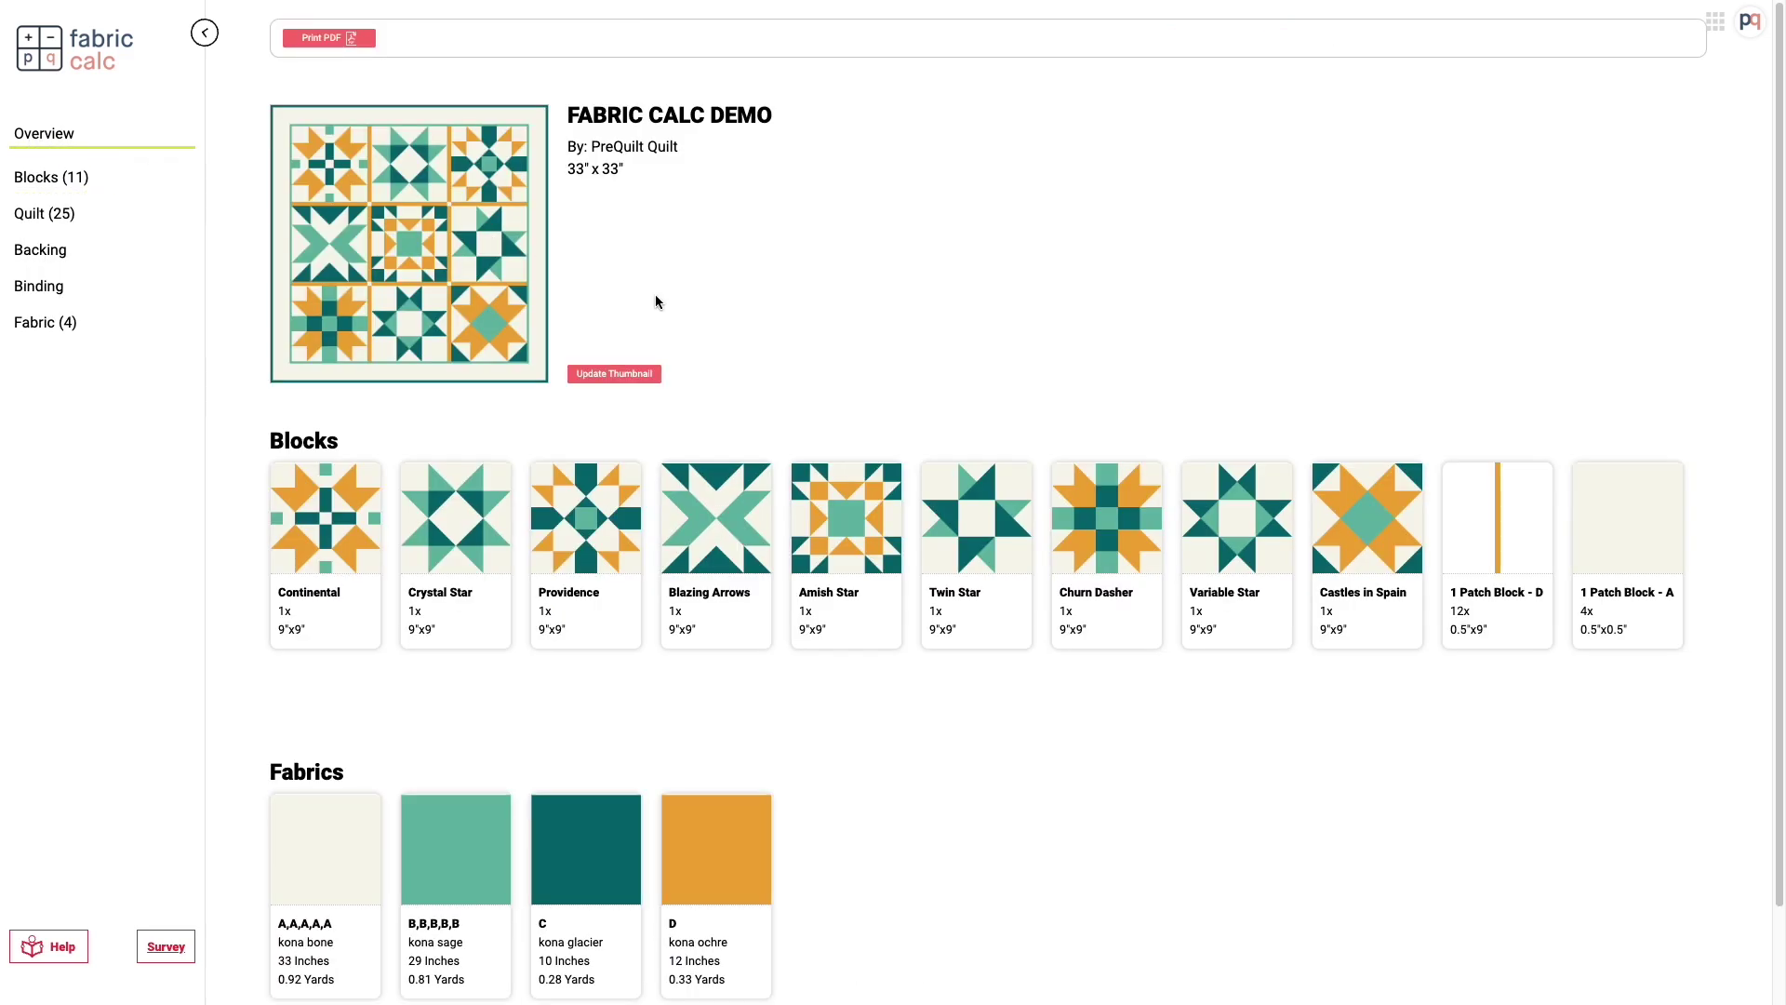